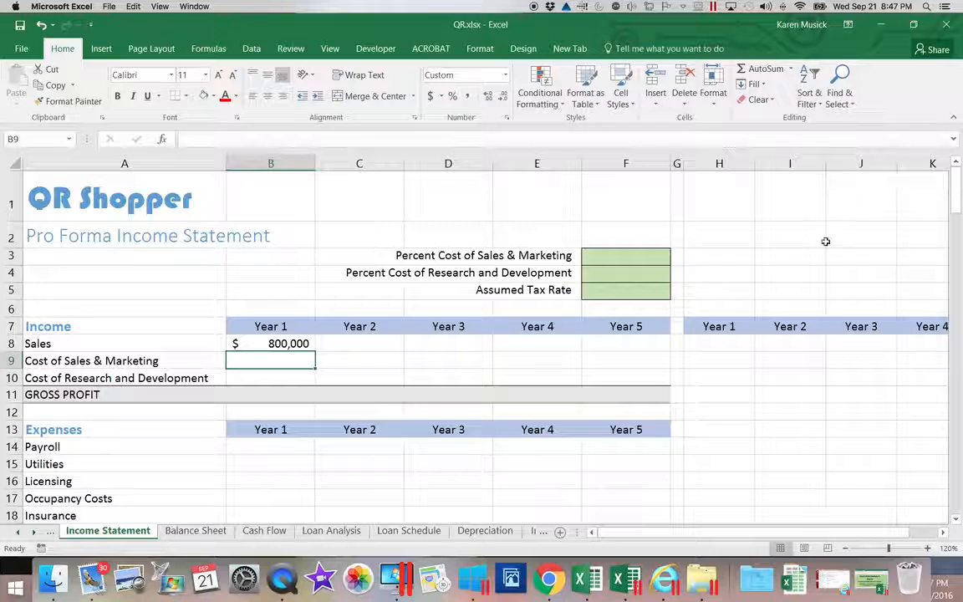
- Enter 1800000 as the Year 5 sales in cell F8 of the income statement
{"action": "left_click", "coordinate": [648, 339]}
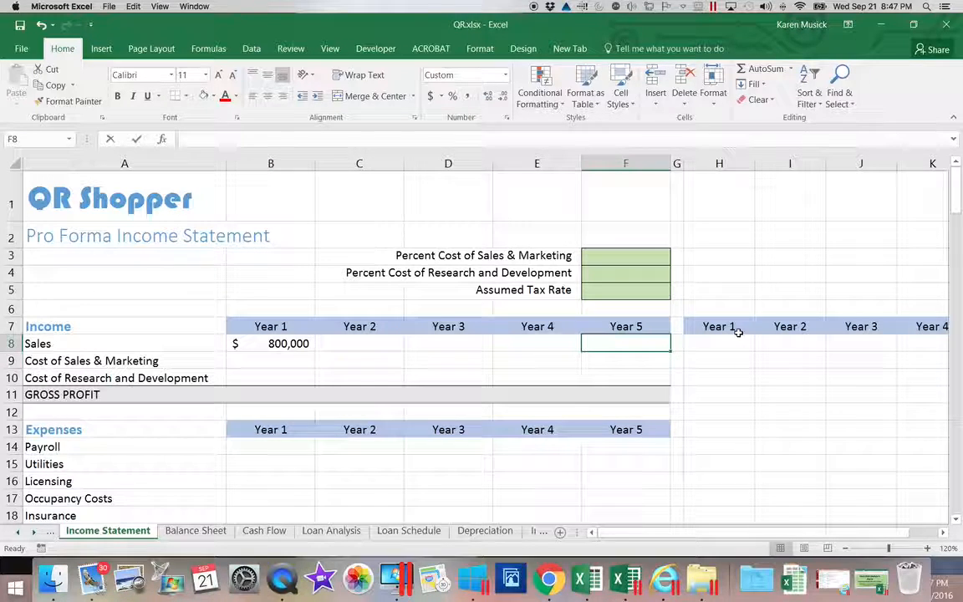
{"action": "type", "text": "1,800,"}
{"action": "type", "text": "00000"}
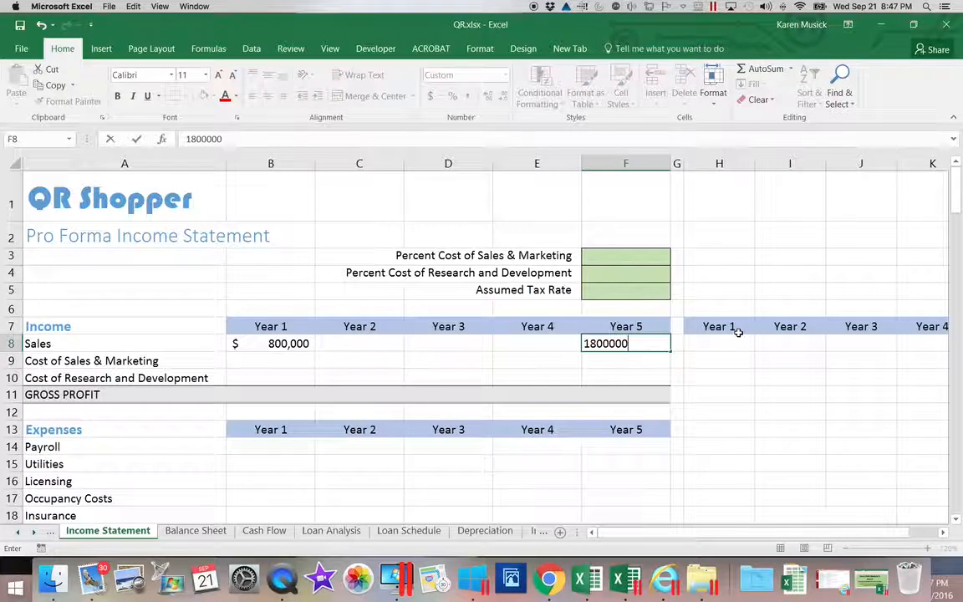
{"action": "key", "text": "Return"}
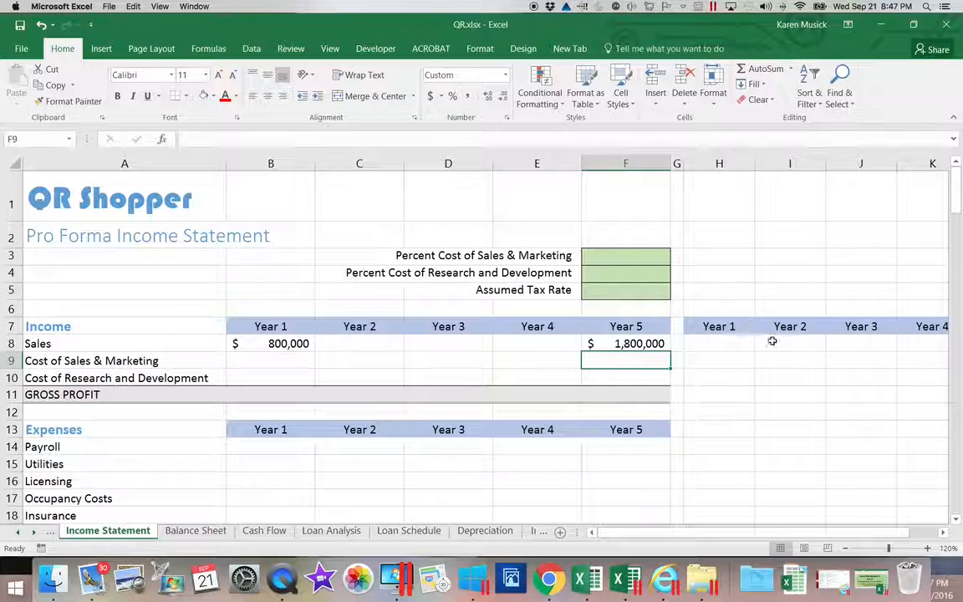
- Enter 800000 as the Year 1 sales in cell H8 of the second set of year columns
{"action": "left_click", "coordinate": [943, 534]}
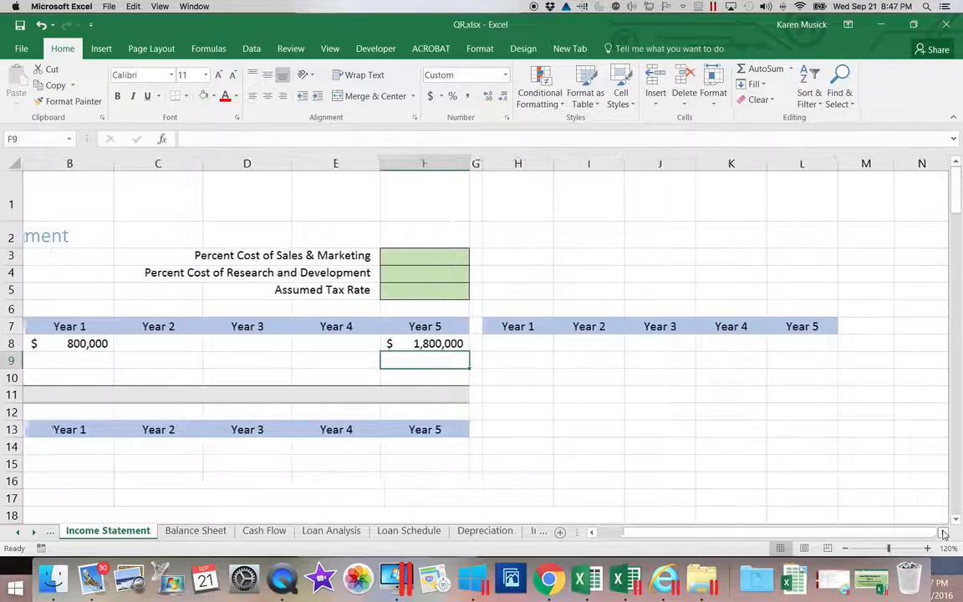
{"action": "left_click", "coordinate": [539, 343]}
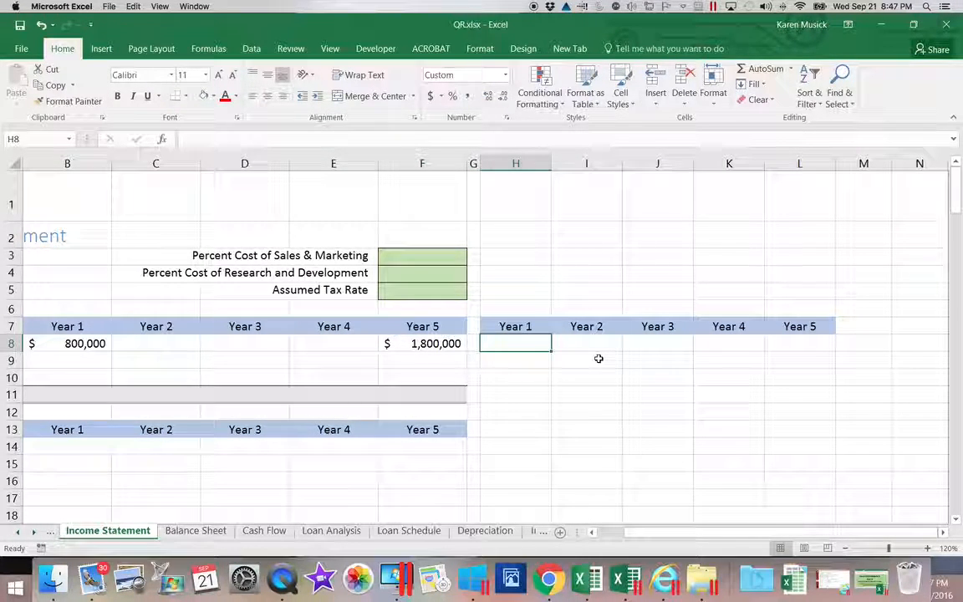
{"action": "type", "text": "800000"}
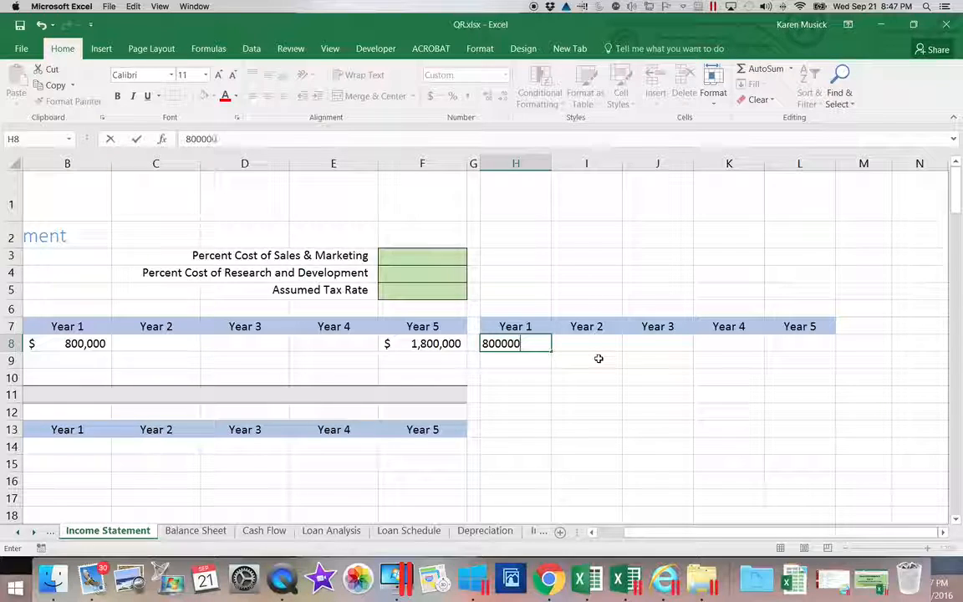
{"action": "key", "text": "Tab"}
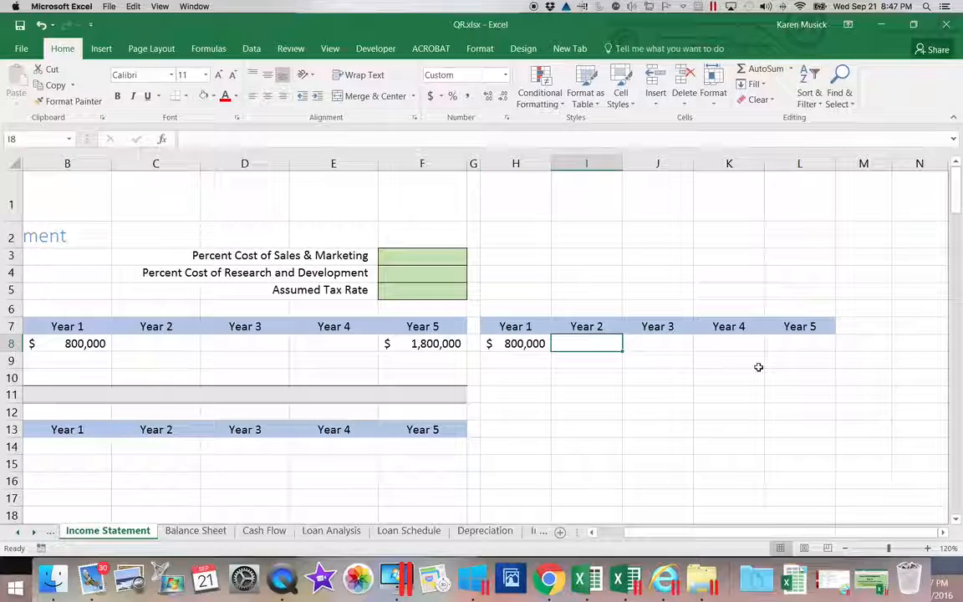
- Enter 1800000 as the Year 5 sales in cell L8 of the second set of year columns
{"action": "left_click", "coordinate": [799, 345]}
{"action": "type", "text": "180000"}
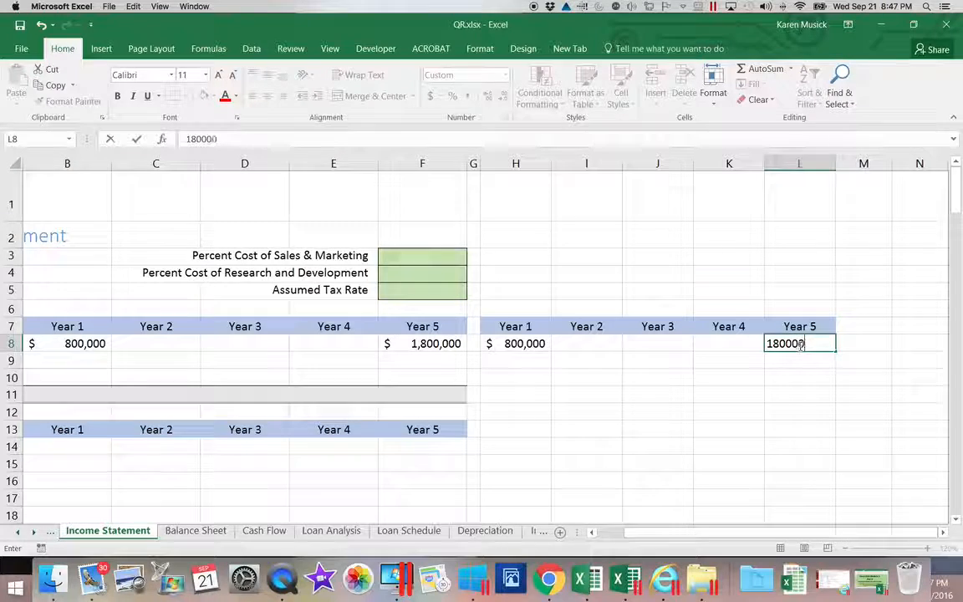
{"action": "key", "text": "Return"}
{"action": "left_click", "coordinate": [799, 345]}
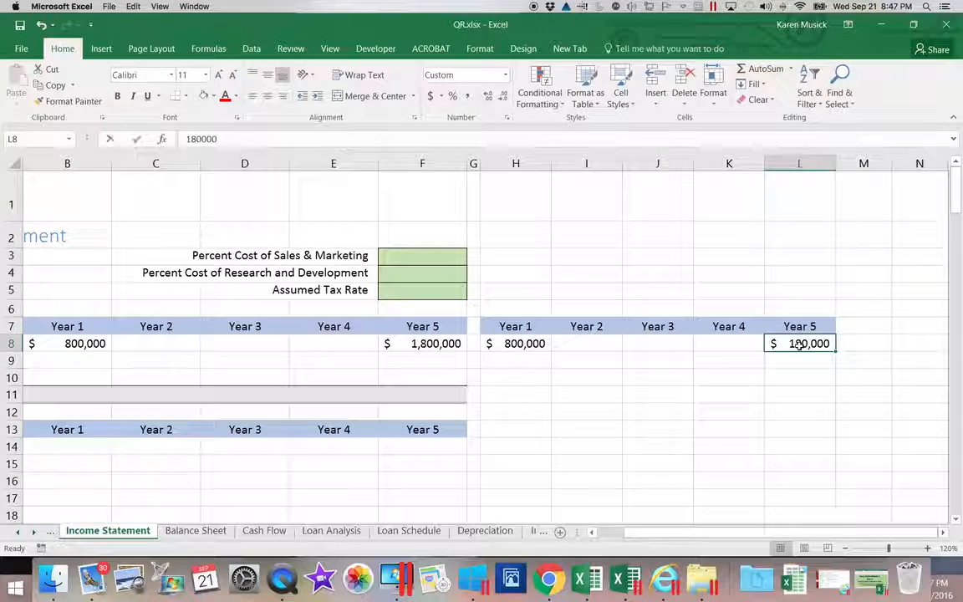
{"action": "type", "text": "18000"}
{"action": "key", "text": "Return"}
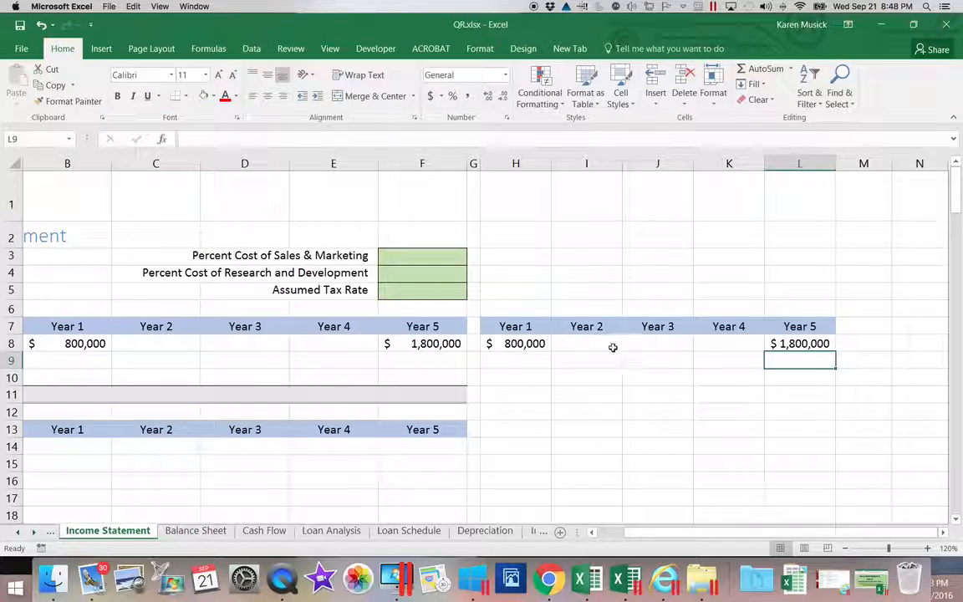
- Fill H8:L8 between the Year 1 and Year 5 sales with a linear series in rows using the Trend option
{"action": "left_click", "coordinate": [523, 344]}
{"action": "left_click_drag", "start_coordinate": [543, 343], "coordinate": [800, 346]}
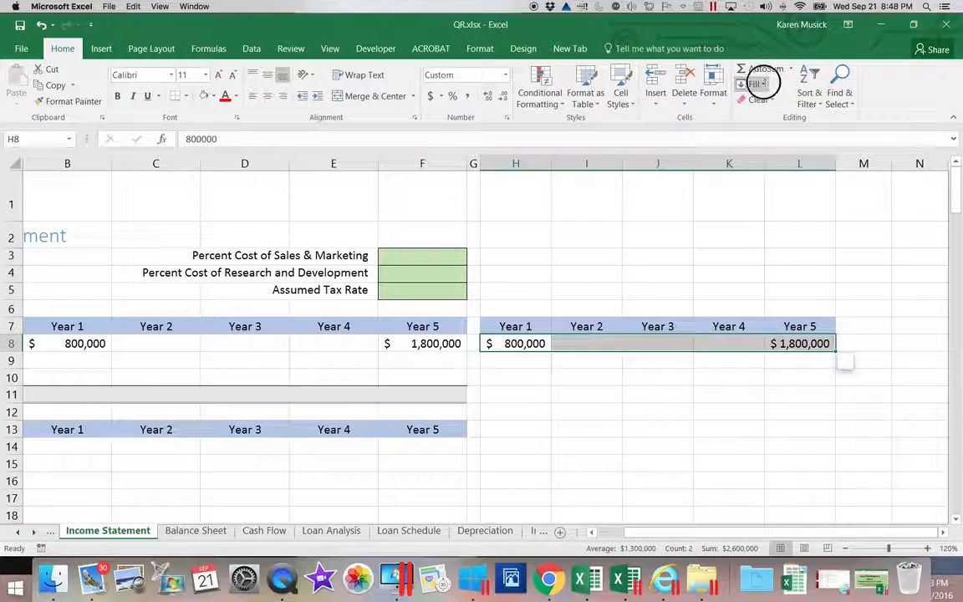
{"action": "left_click", "coordinate": [762, 85]}
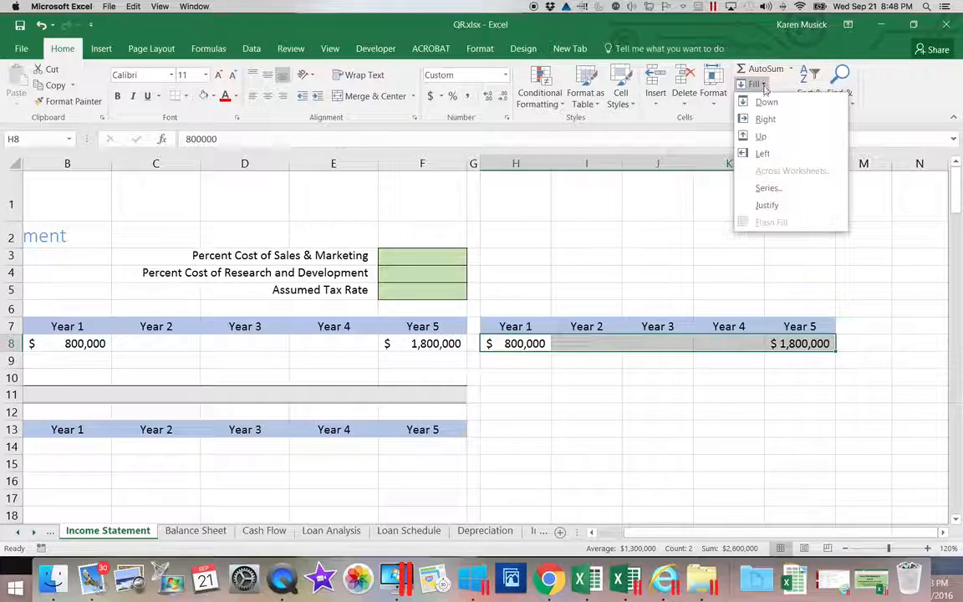
{"action": "left_click", "coordinate": [767, 189]}
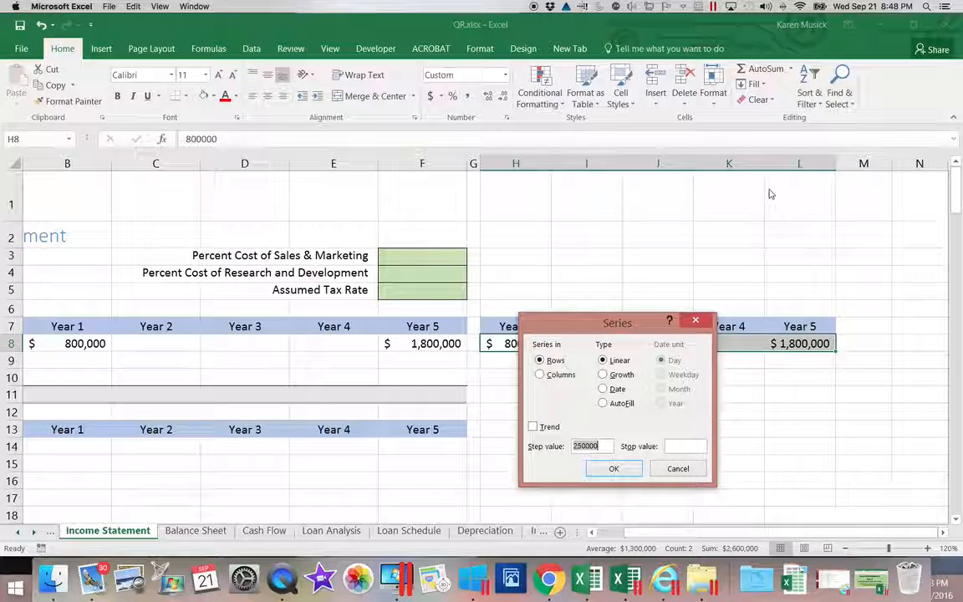
{"action": "left_click_drag", "start_coordinate": [640, 326], "coordinate": [715, 123]}
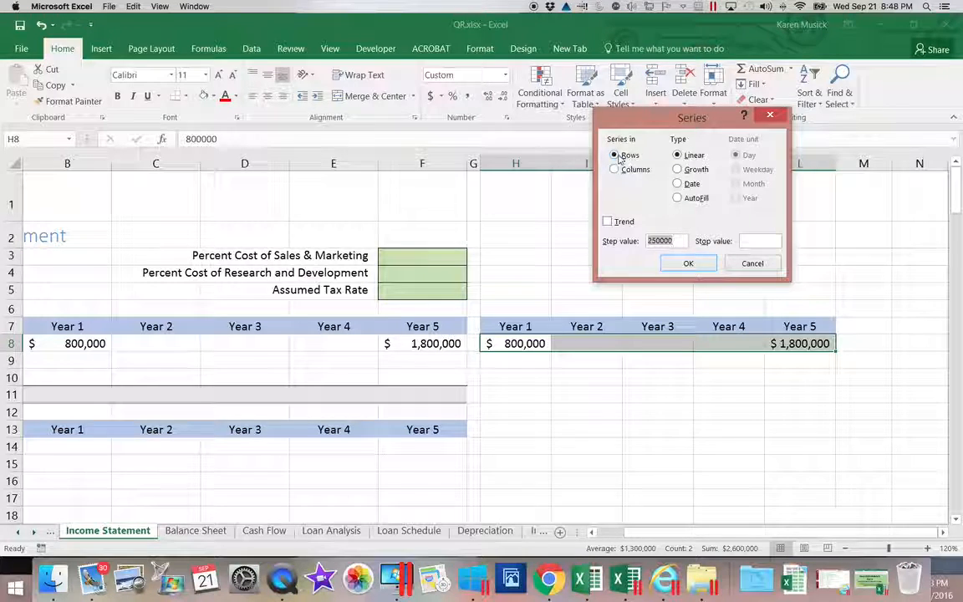
{"action": "left_click", "coordinate": [607, 221]}
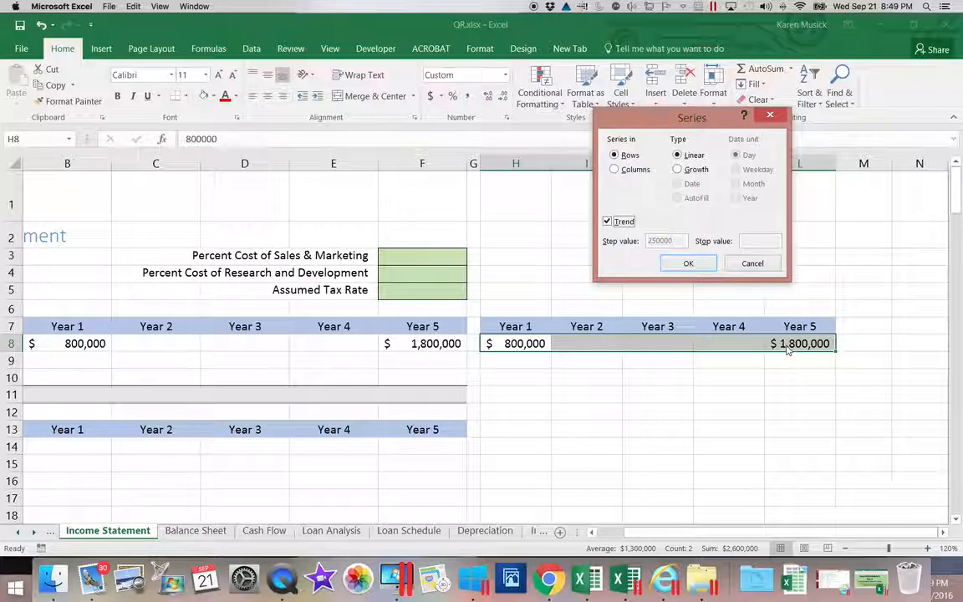
{"action": "left_click", "coordinate": [685, 156]}
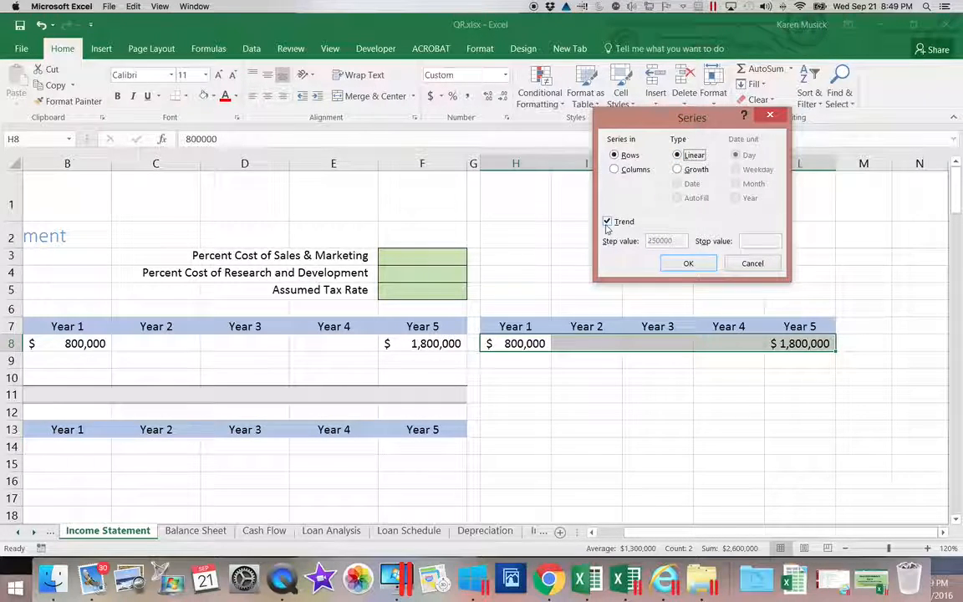
{"action": "left_click", "coordinate": [687, 264]}
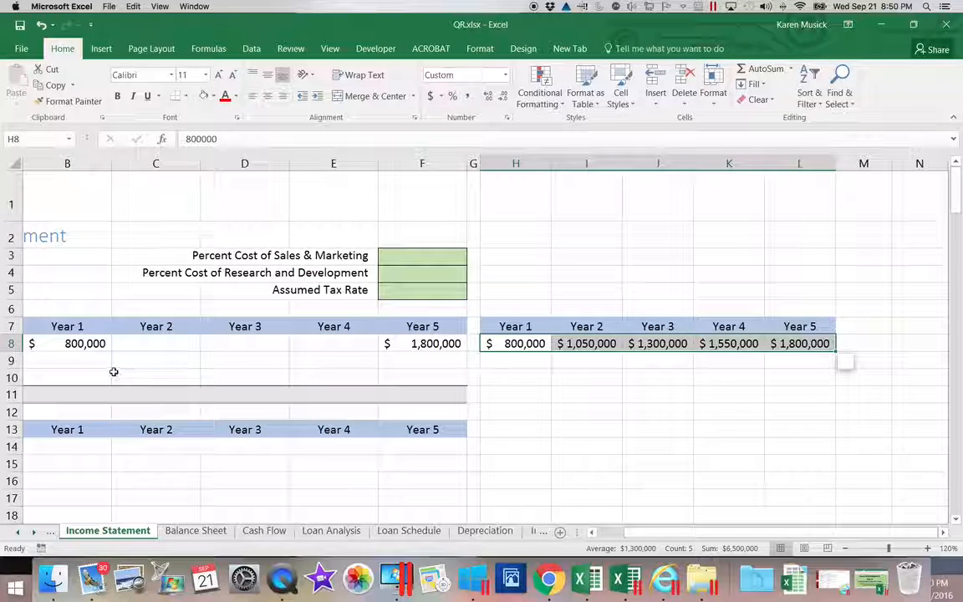
- Fill B8:F8 between the Year 1 and Year 5 sales with a growth series in rows using the Trend option
{"action": "scroll", "coordinate": [84, 345], "scroll_direction": "right", "scroll_amount": 3}
{"action": "scroll", "coordinate": [85, 345], "scroll_direction": "right", "scroll_amount": 1}
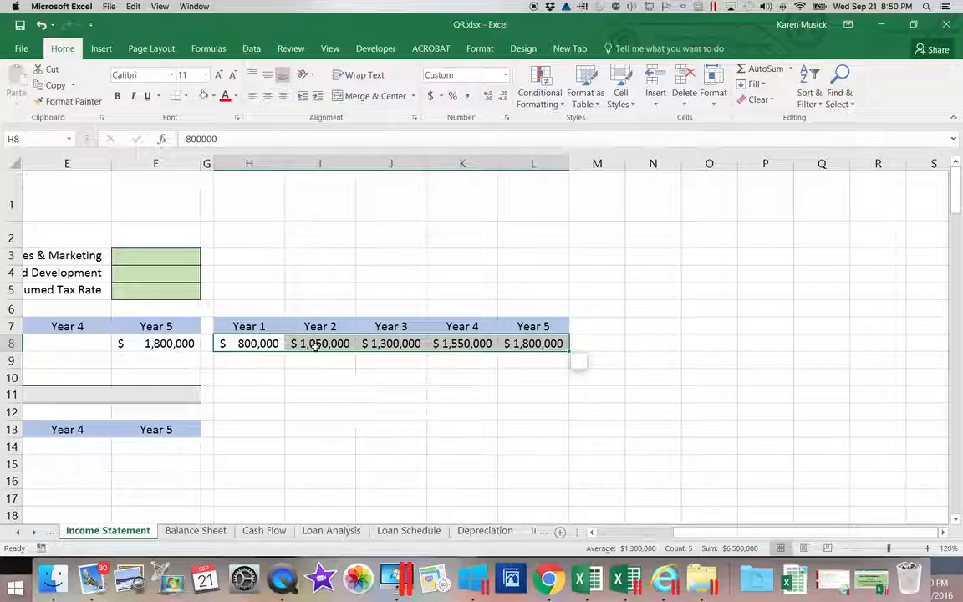
{"action": "left_click_drag", "start_coordinate": [693, 534], "coordinate": [633, 539]}
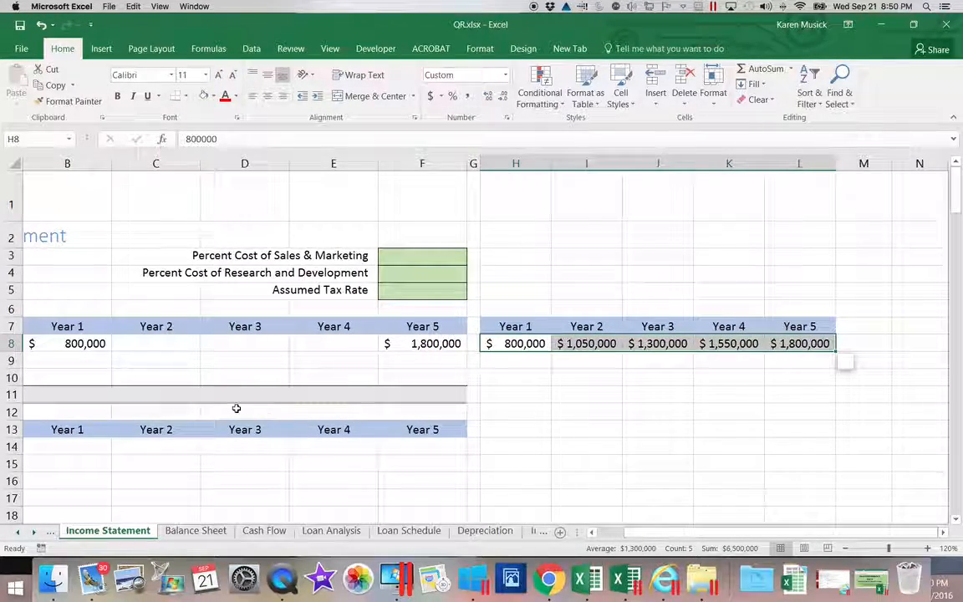
{"action": "left_click", "coordinate": [78, 345]}
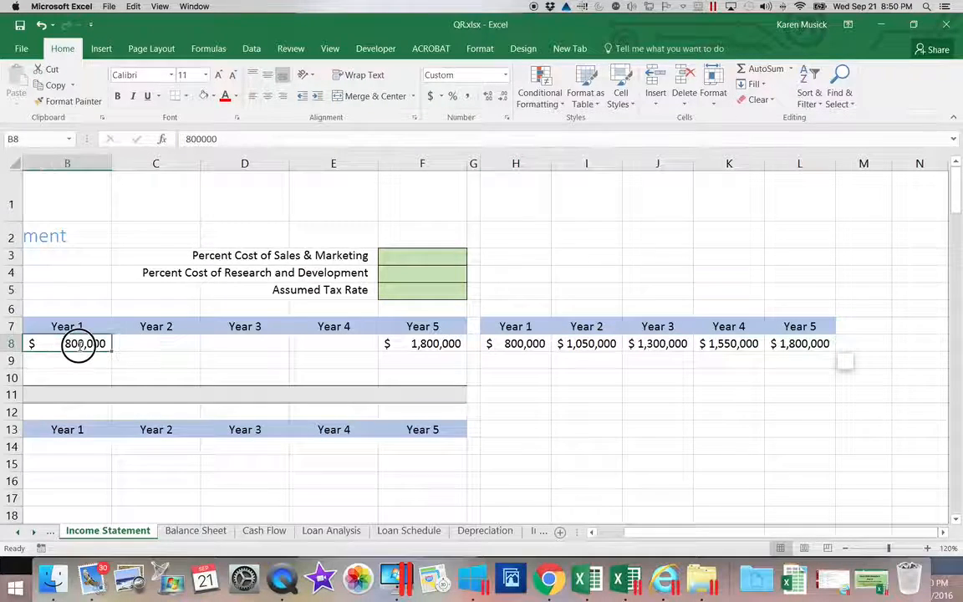
{"action": "left_click_drag", "start_coordinate": [77, 345], "coordinate": [392, 341]}
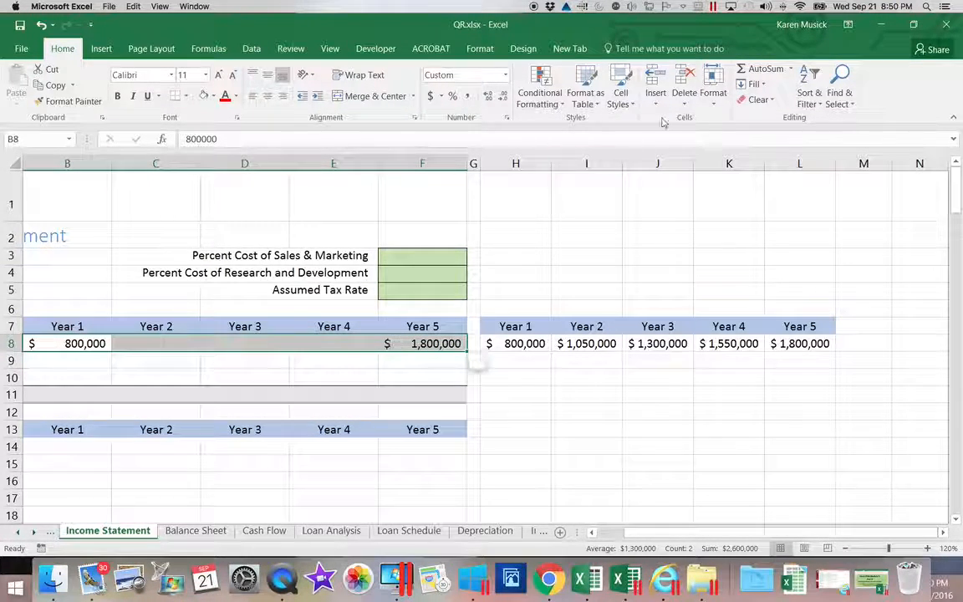
{"action": "left_click", "coordinate": [764, 85]}
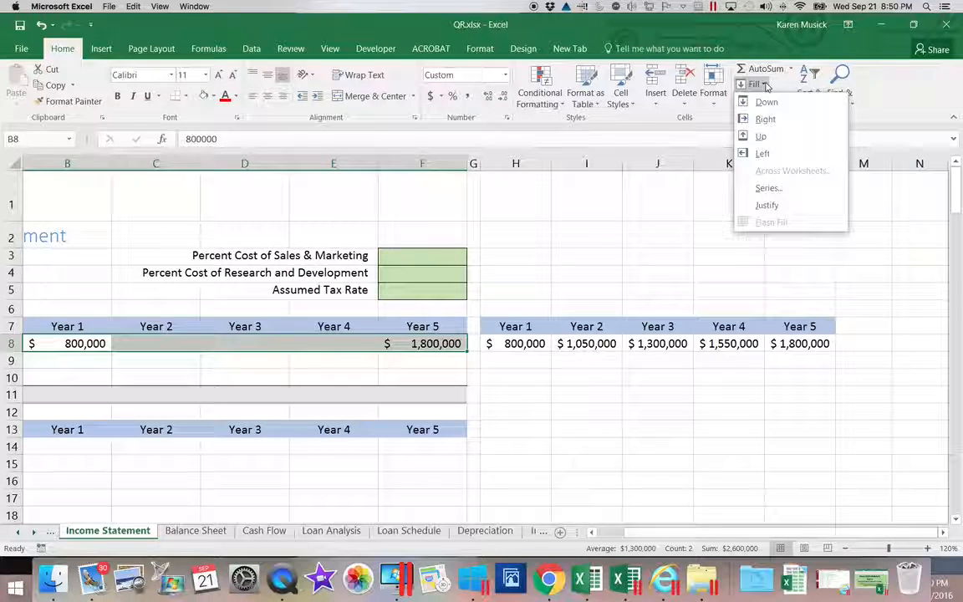
{"action": "left_click", "coordinate": [769, 188]}
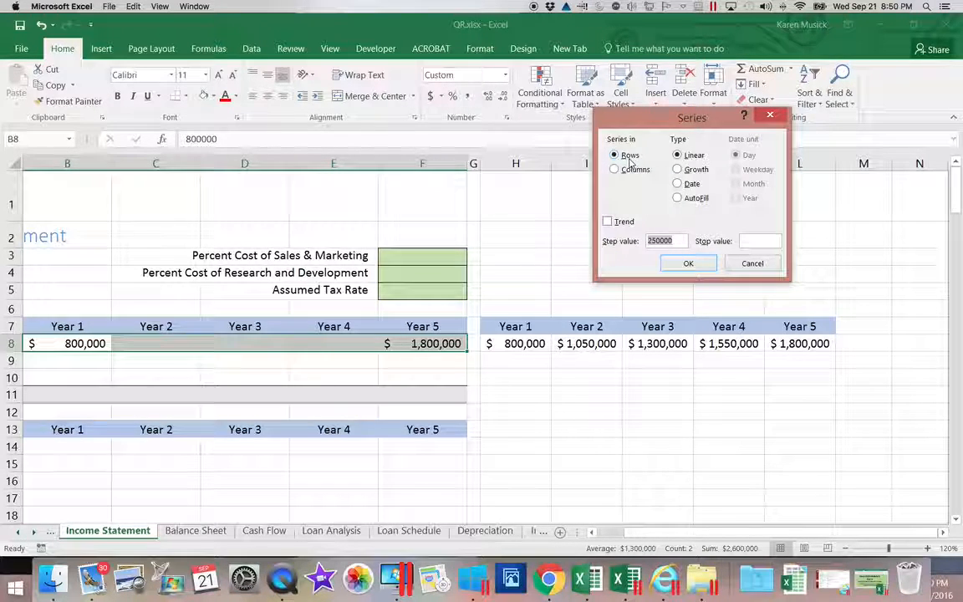
{"action": "left_click", "coordinate": [679, 170]}
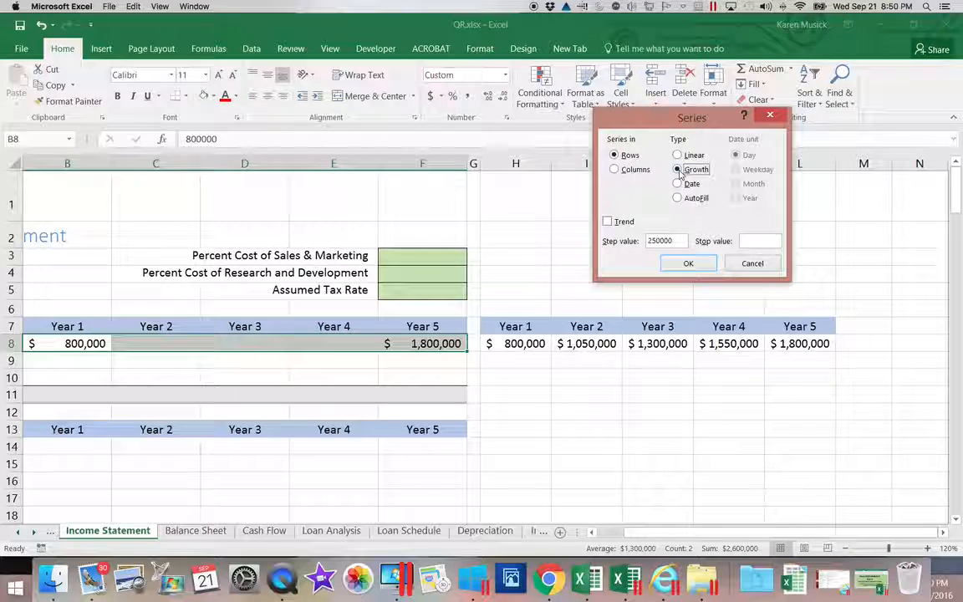
{"action": "left_click", "coordinate": [607, 221]}
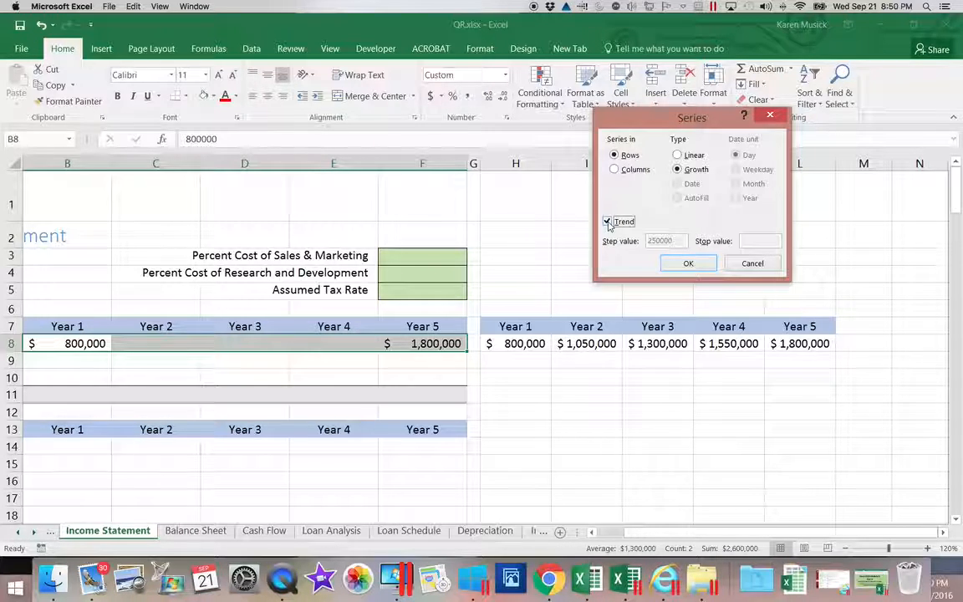
{"action": "left_click", "coordinate": [689, 264]}
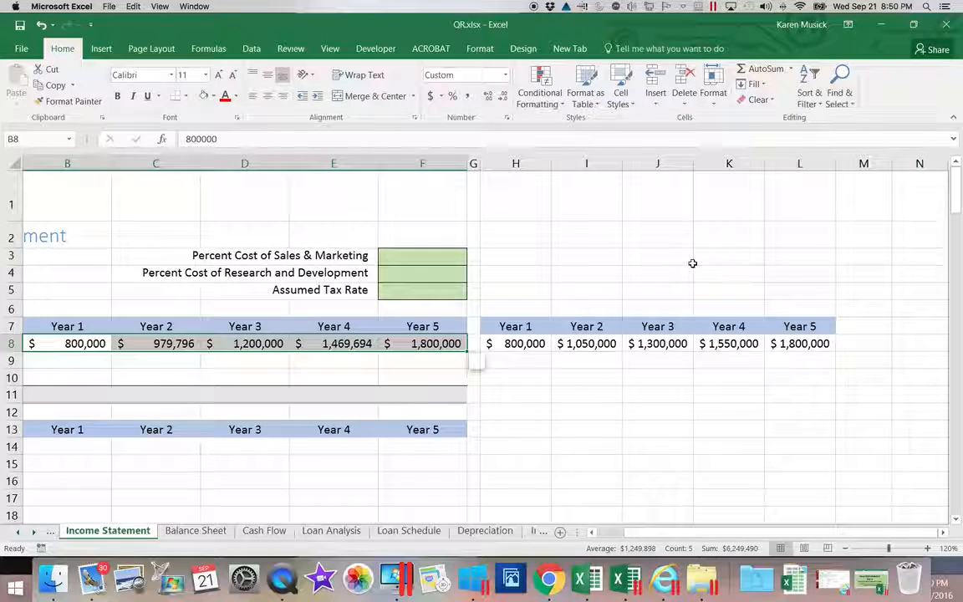
{"action": "left_click", "coordinate": [609, 398]}
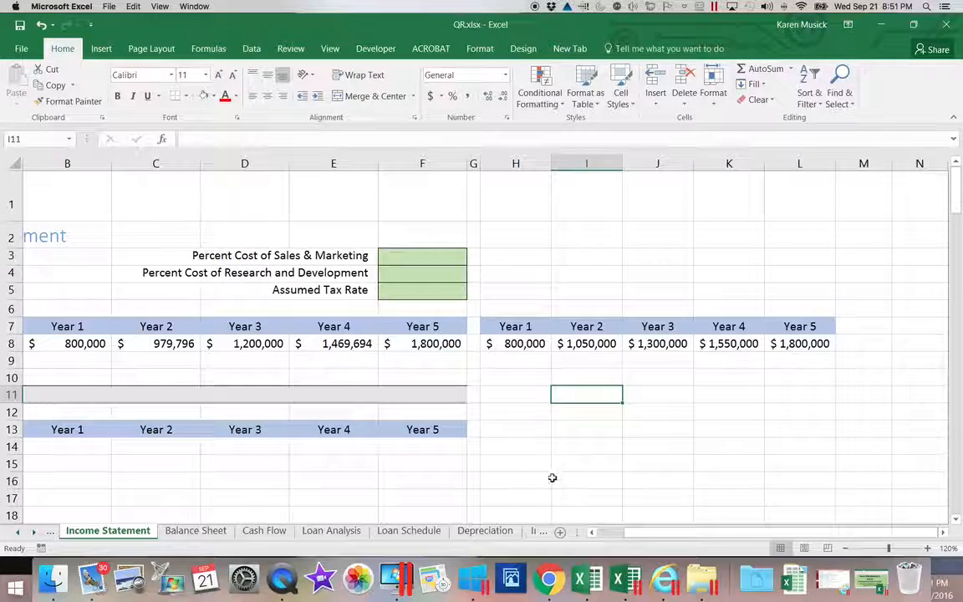
- Set Percent Cost of Sales & Marketing to 22% in F3 and Percent Cost of Research and Development to 13% in F4
{"action": "left_click_drag", "start_coordinate": [640, 534], "coordinate": [607, 532]}
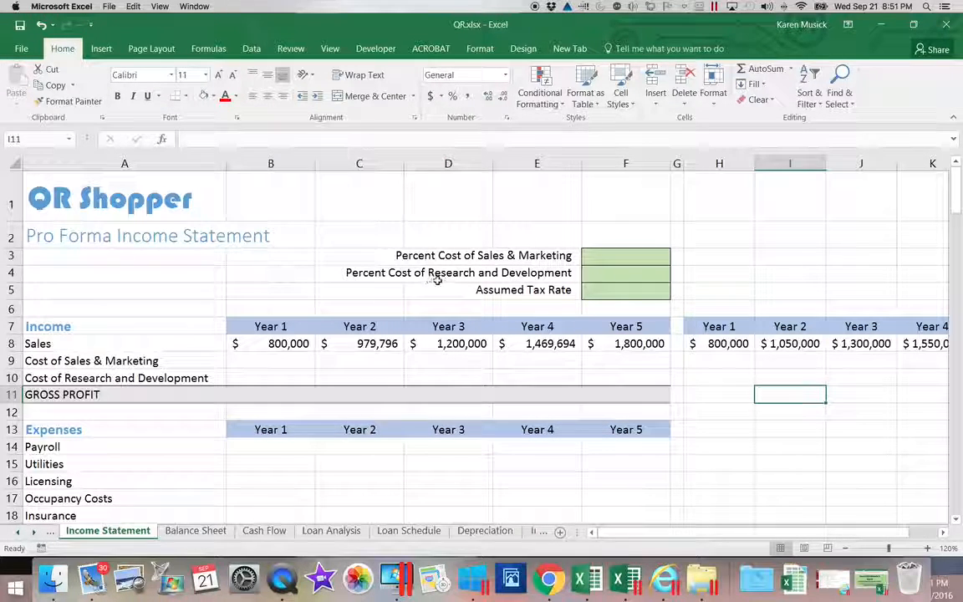
{"action": "left_click", "coordinate": [608, 265]}
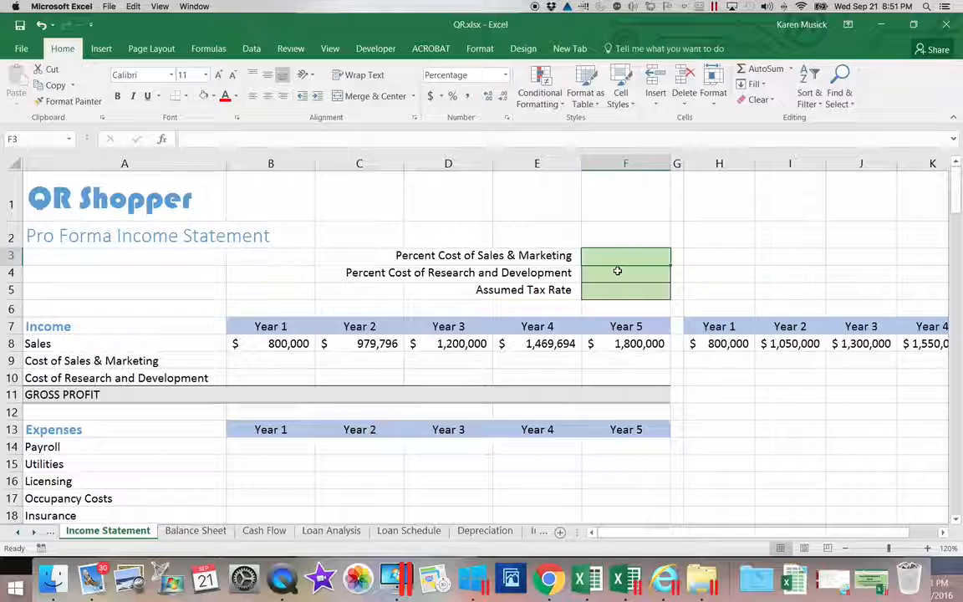
{"action": "type", "text": "22"}
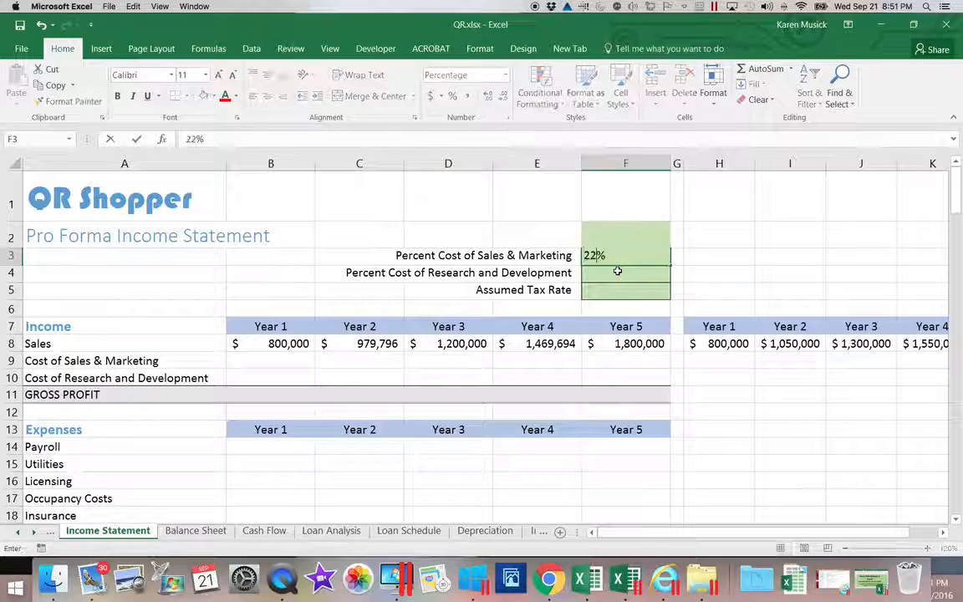
{"action": "key", "text": "Return"}
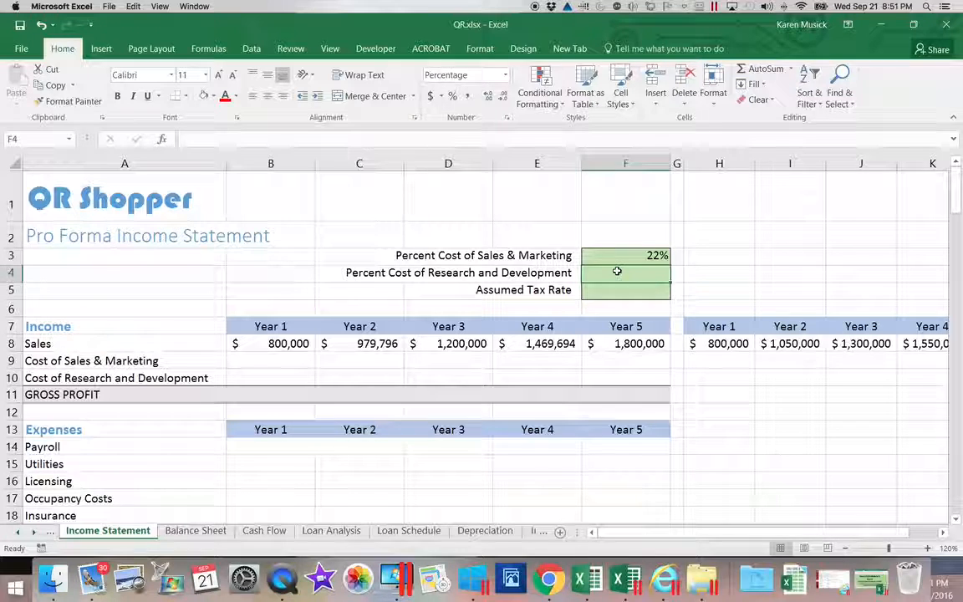
{"action": "type", "text": "13"}
{"action": "key", "text": "Return"}
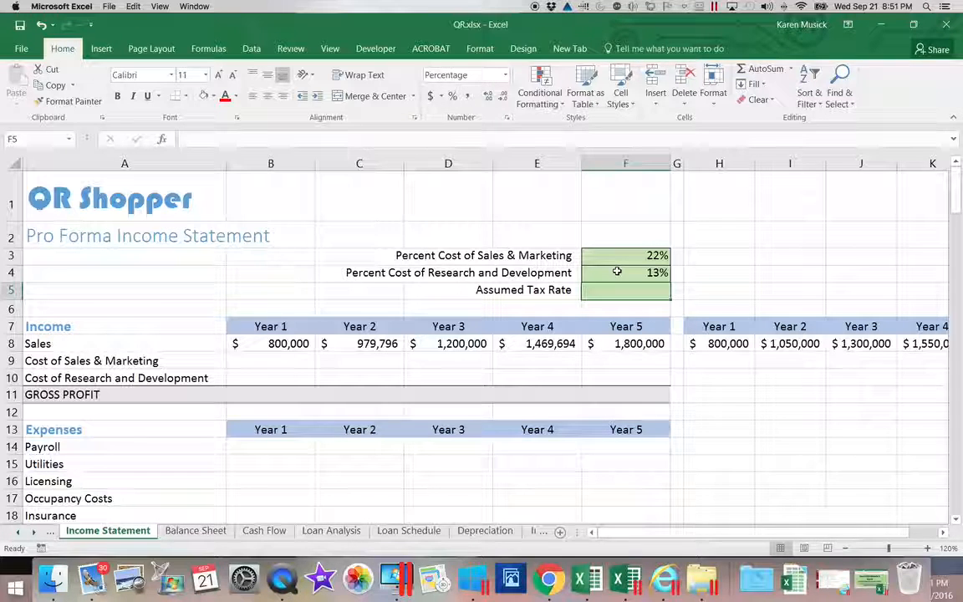
- In B9, build the Year 1 Cost of Sales & Marketing formula =B8*F3 from Year 1 sales and the percentage
{"action": "left_click", "coordinate": [297, 357]}
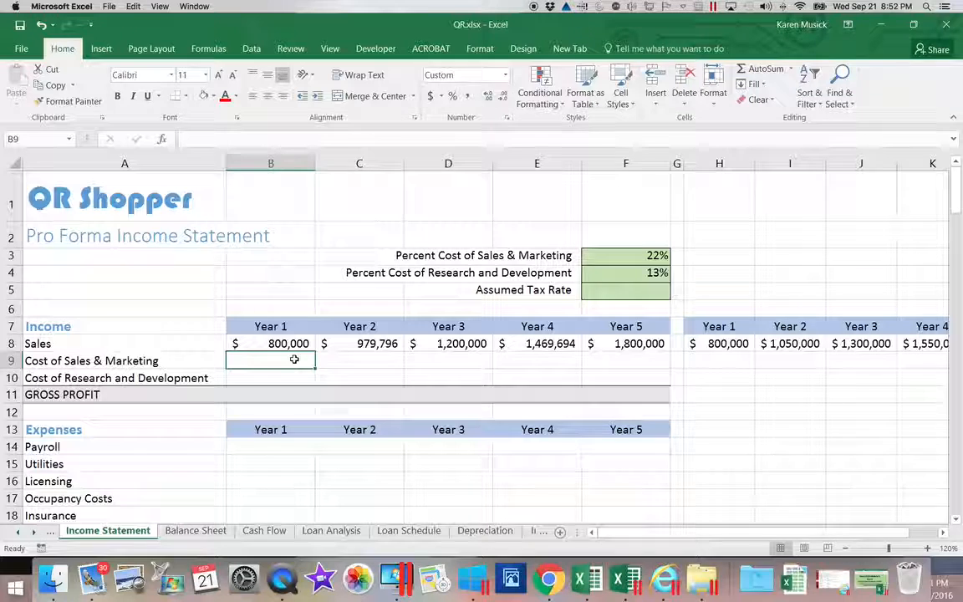
{"action": "type", "text": "="}
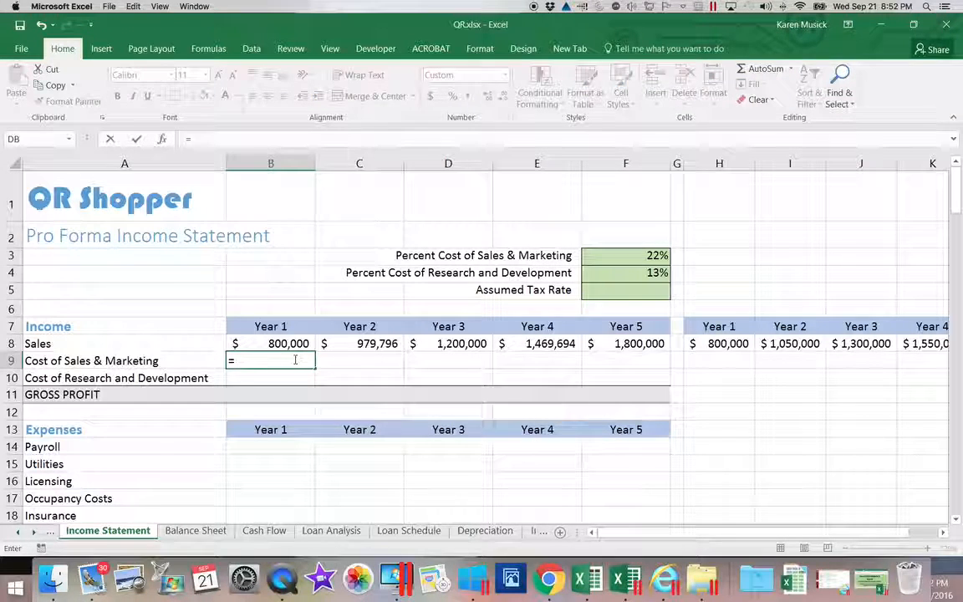
{"action": "scroll", "coordinate": [295, 359], "scroll_direction": "down", "scroll_amount": 3}
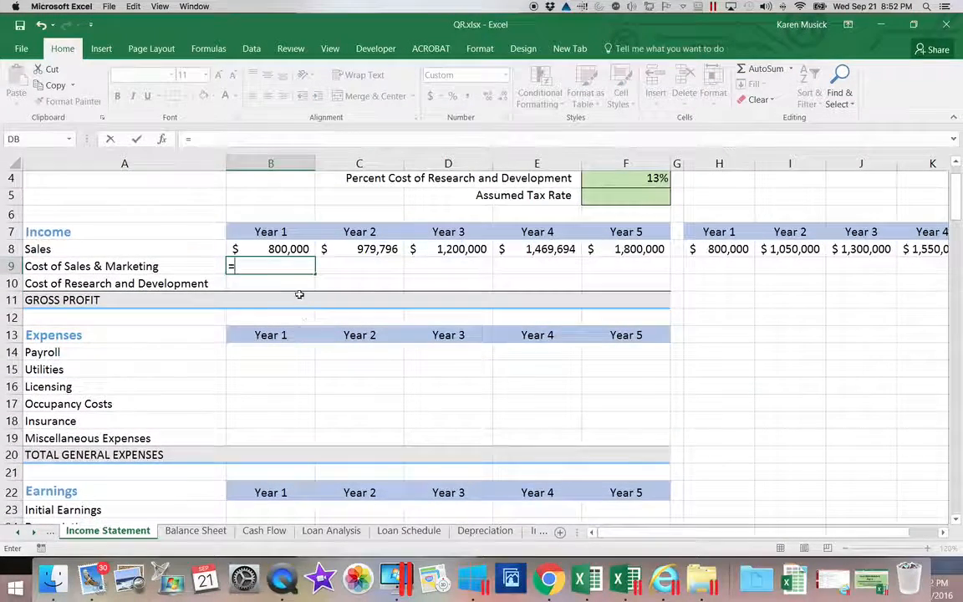
{"action": "left_click", "coordinate": [286, 249]}
{"action": "type", "text": "*"}
{"action": "left_click_drag", "start_coordinate": [955, 194], "coordinate": [955, 187]}
{"action": "left_click", "coordinate": [623, 256]}
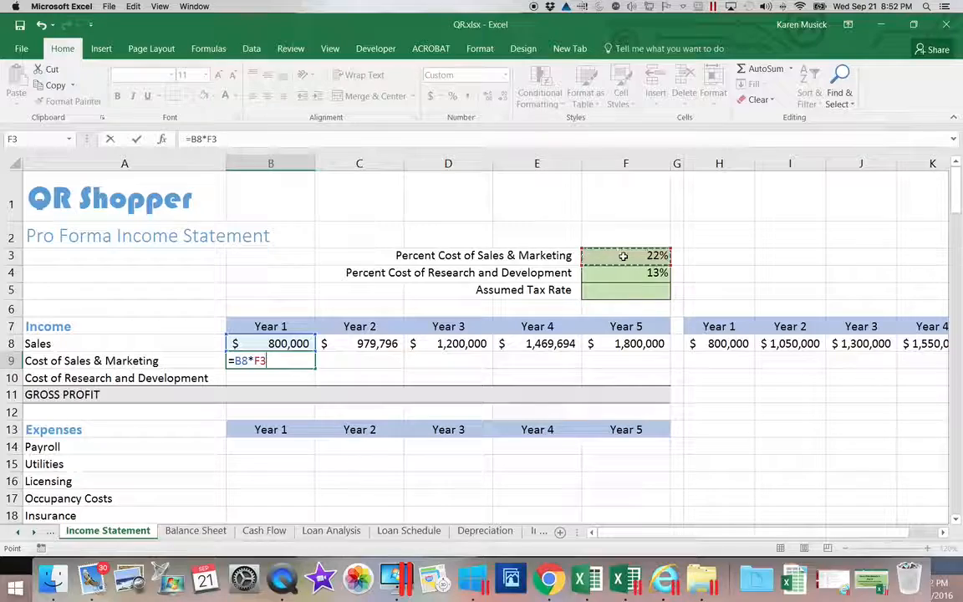
{"action": "scroll", "coordinate": [623, 253], "scroll_direction": "down", "scroll_amount": 3}
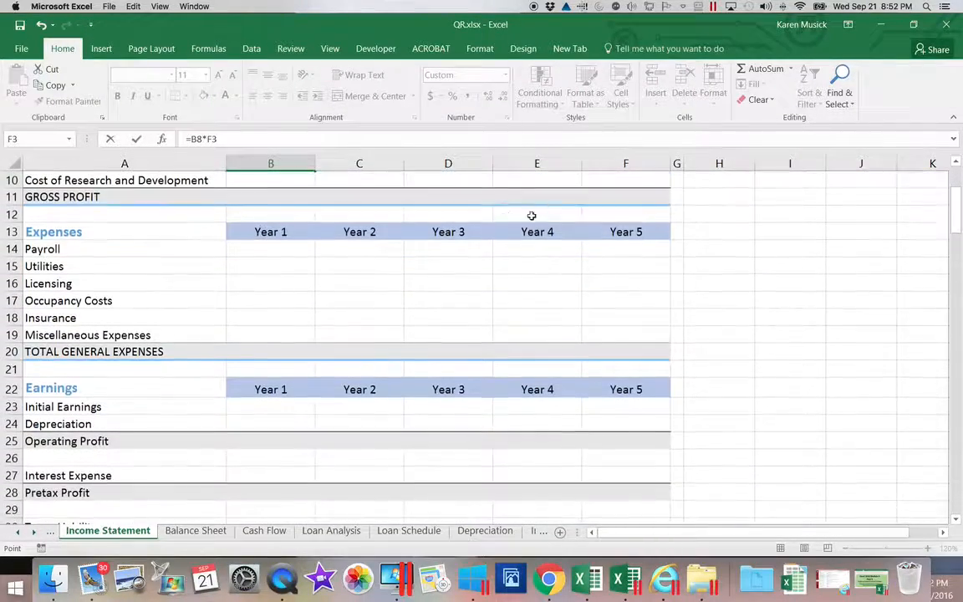
{"action": "left_click_drag", "start_coordinate": [954, 214], "coordinate": [952, 177]}
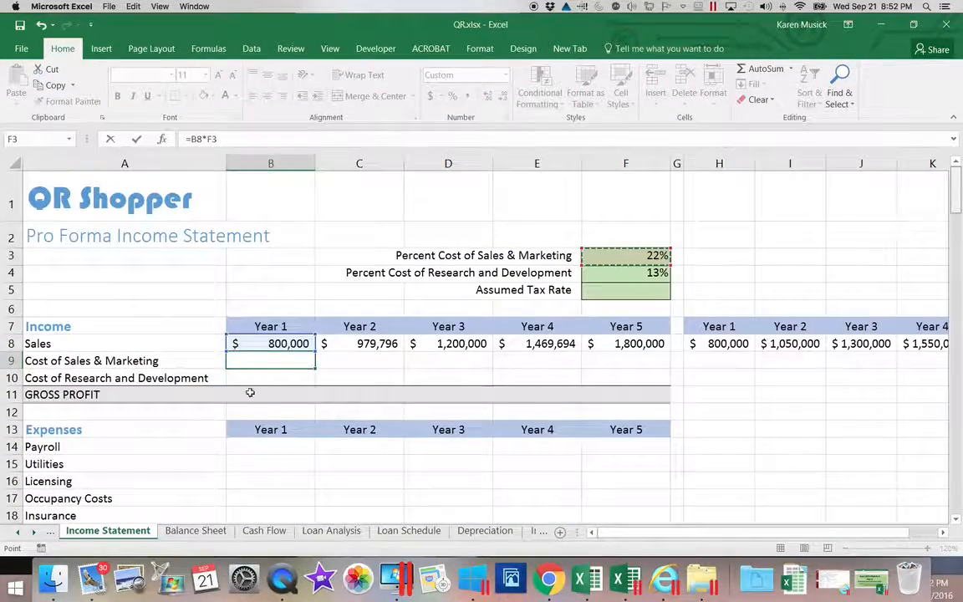
- Make the percentage reference absolute in the B9 formula and enter it as =B8*$F$3
{"action": "left_click", "coordinate": [256, 361]}
{"action": "type", "text": "$"}
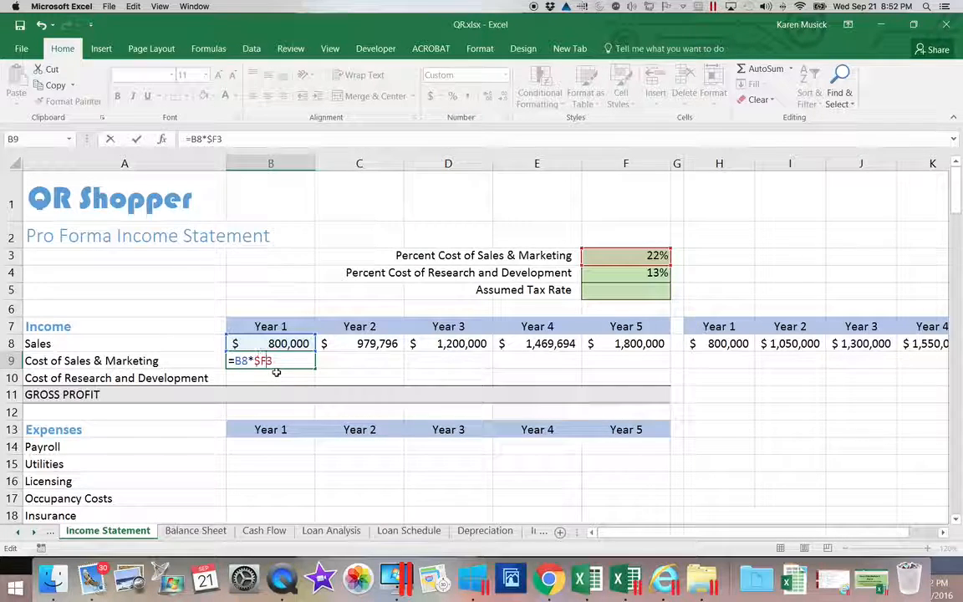
{"action": "key", "text": "Right"}
{"action": "type", "text": "$"}
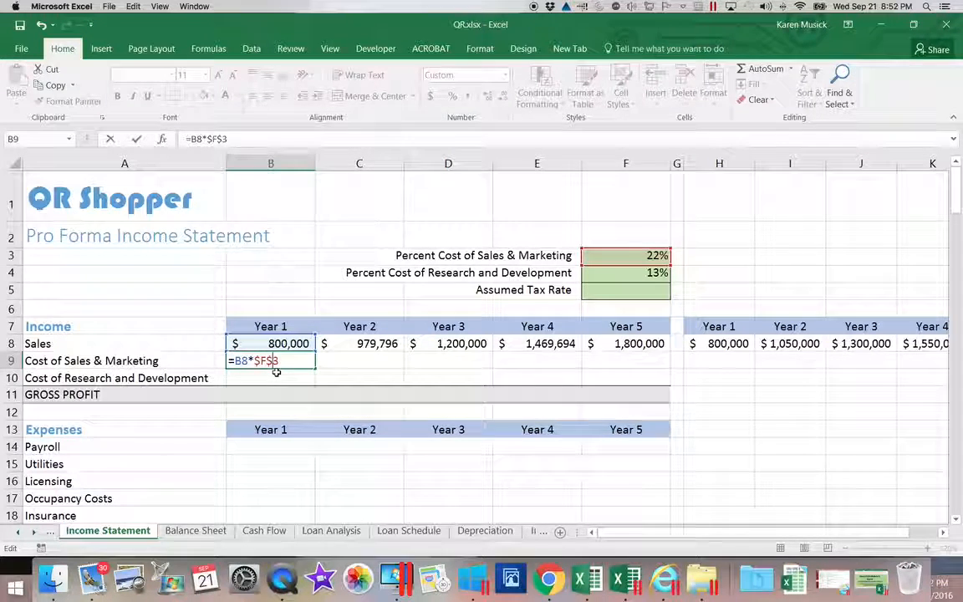
{"action": "key", "text": "Return"}
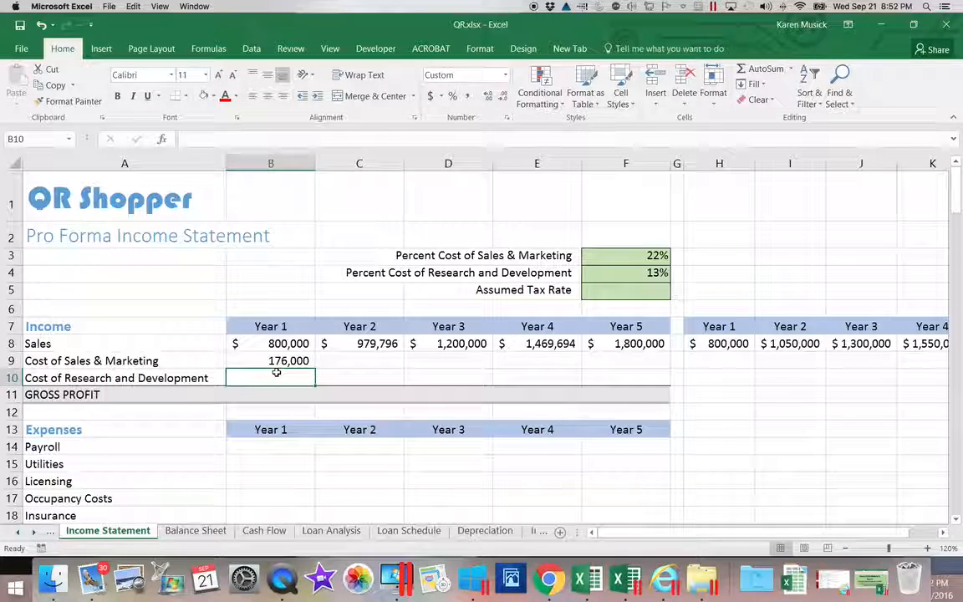
- In B10, build the Year 1 Cost of Research and Development formula =B8*F4
{"action": "type", "text": "="}
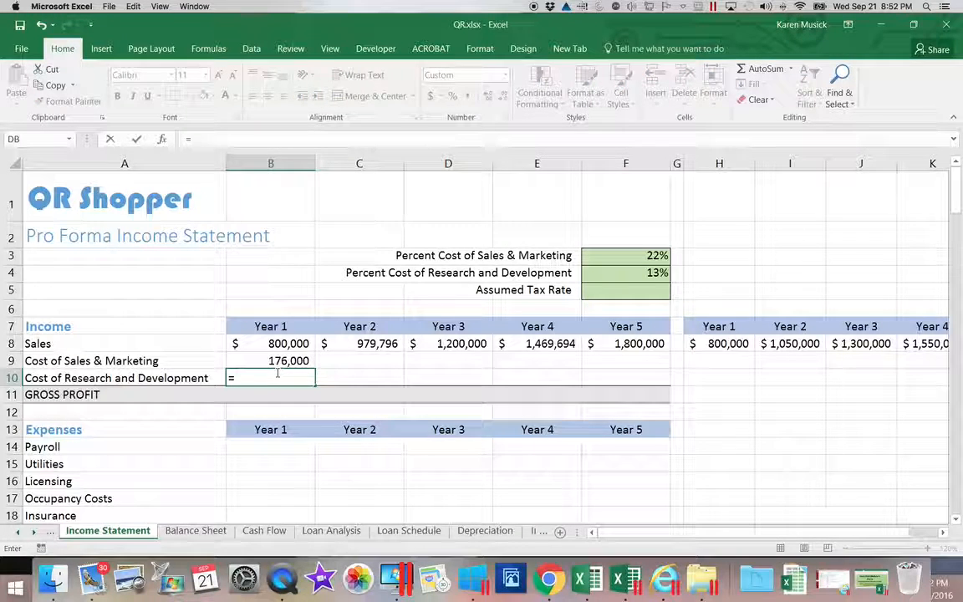
{"action": "left_click", "coordinate": [277, 344]}
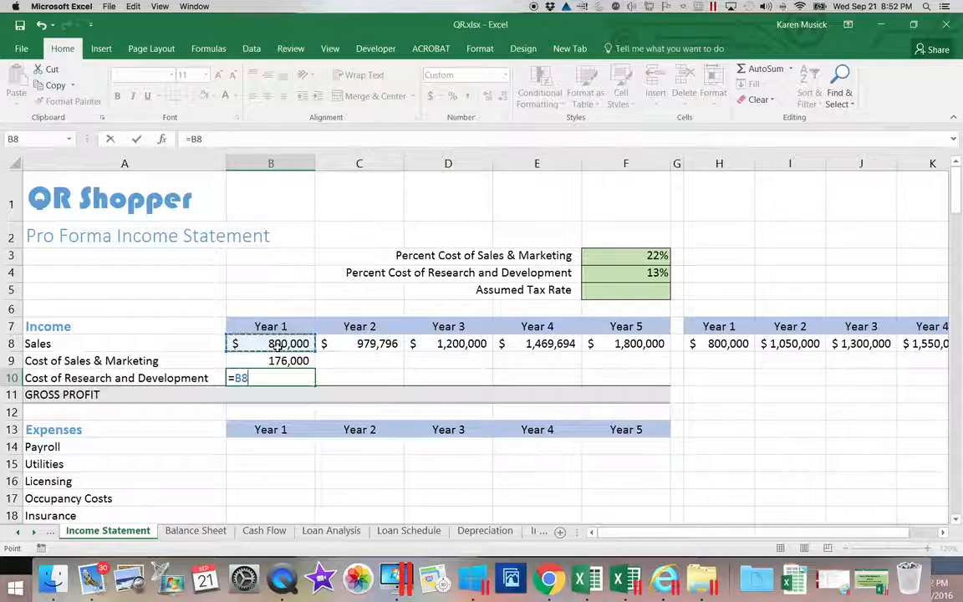
{"action": "type", "text": "*"}
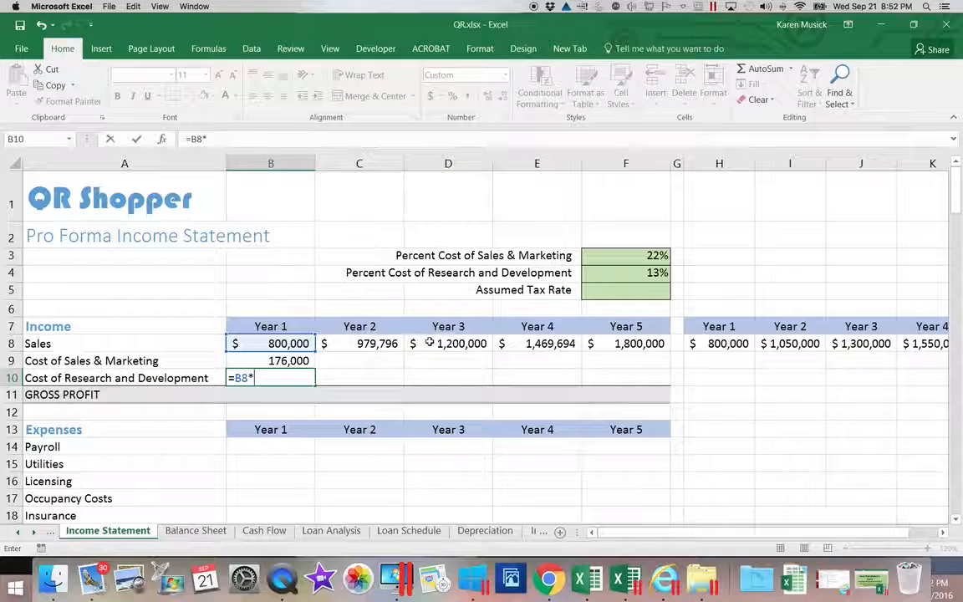
{"action": "left_click", "coordinate": [615, 276]}
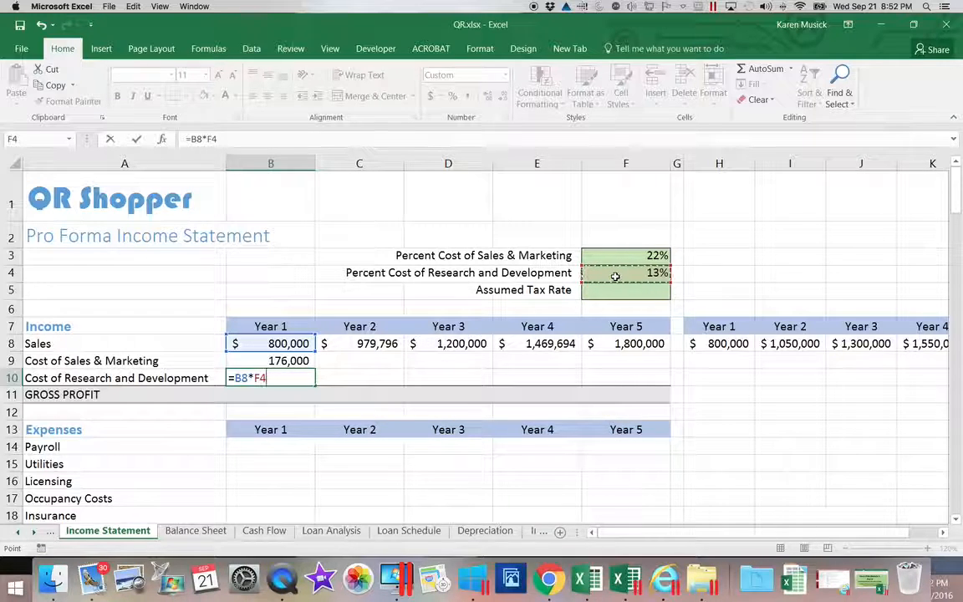
- Make the F4 reference absolute in the Cost of Research and Development formula and enter it as =B8*$F$4
{"action": "left_click", "coordinate": [252, 378]}
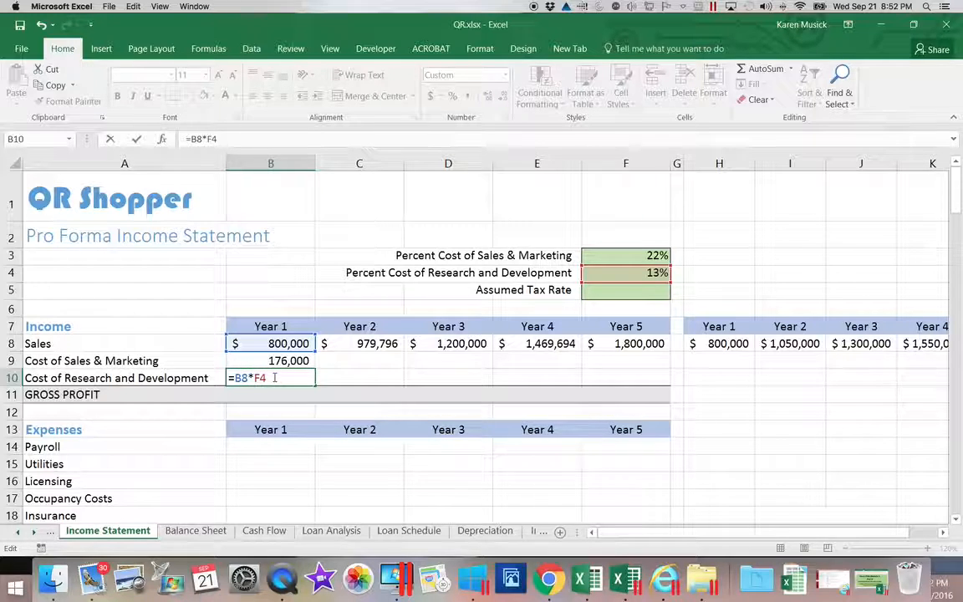
{"action": "type", "text": "$"}
{"action": "key", "text": "Right"}
{"action": "type", "text": "$"}
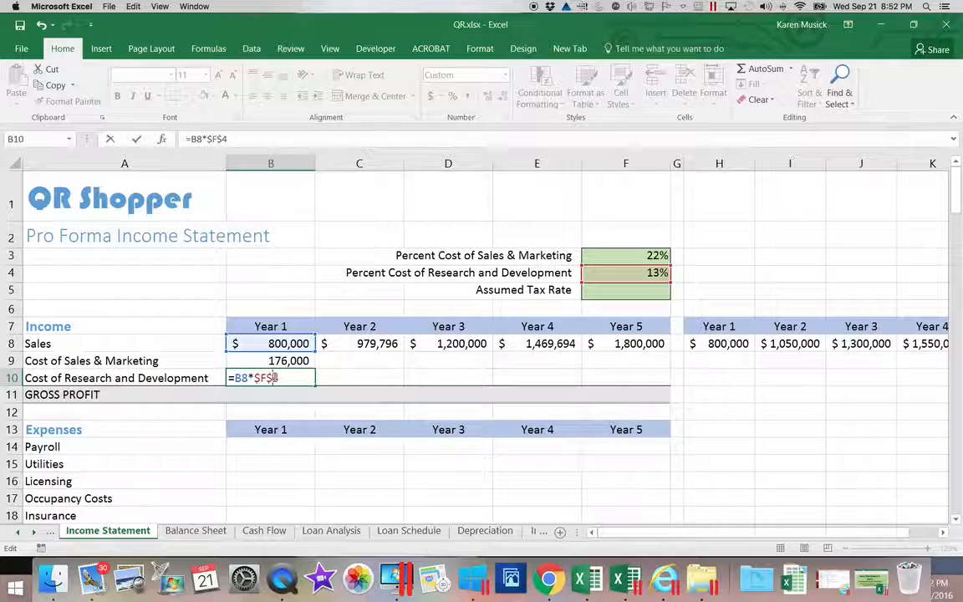
{"action": "scroll", "coordinate": [284, 384], "scroll_direction": "down", "scroll_amount": 3}
{"action": "scroll", "coordinate": [284, 384], "scroll_direction": "right", "scroll_amount": 5}
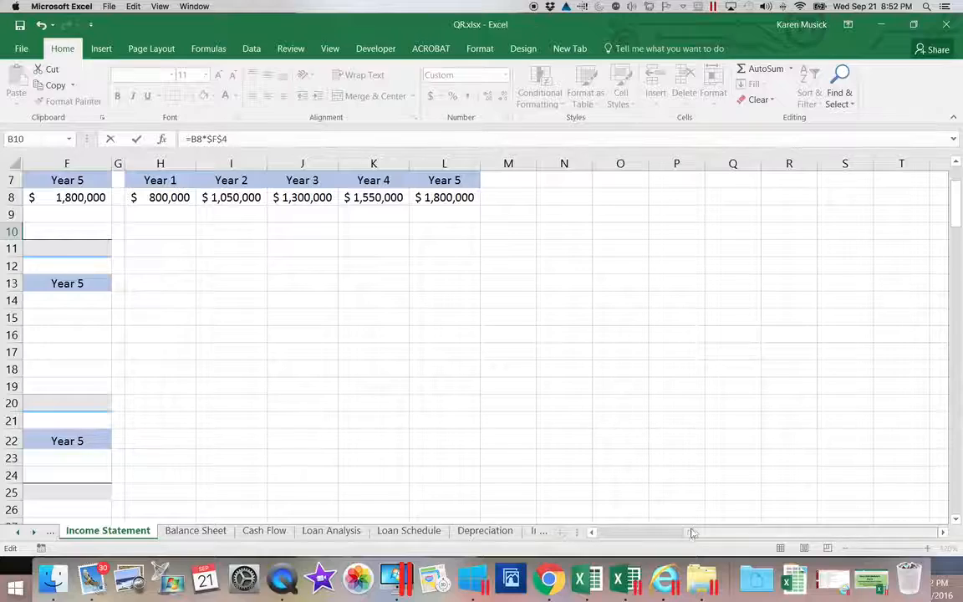
{"action": "left_click_drag", "start_coordinate": [701, 537], "coordinate": [429, 484]}
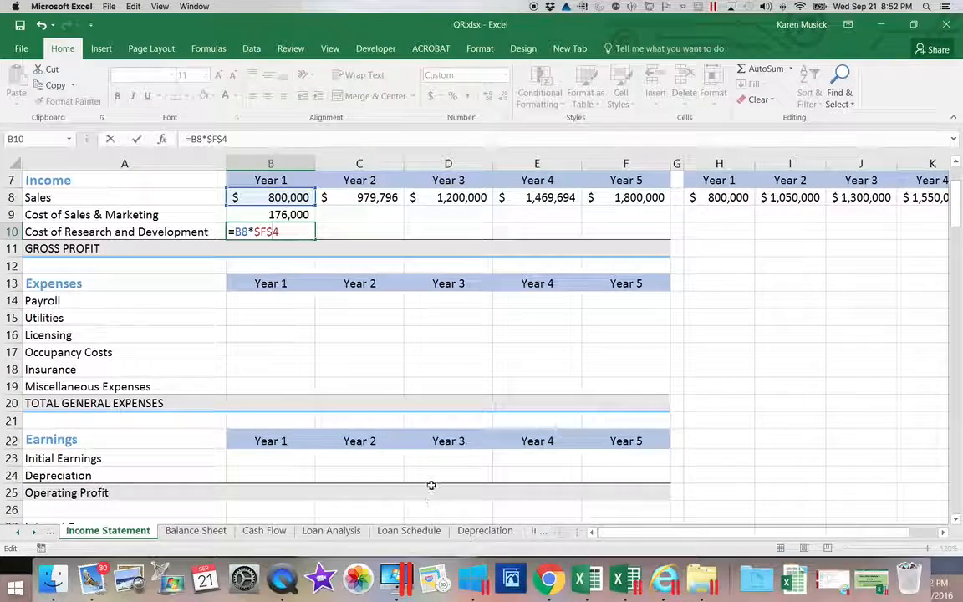
{"action": "left_click_drag", "start_coordinate": [953, 207], "coordinate": [926, 191]}
{"action": "key", "text": "Return"}
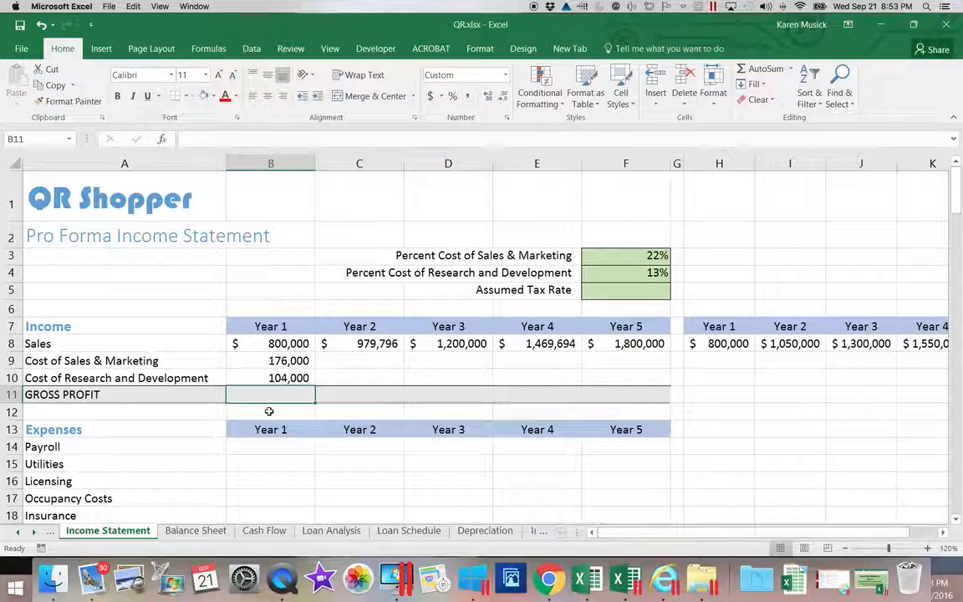
- Calculate Year 1 gross profit in B11 with =B8-(B9+B10), and fill the formulas in B9:B11 across to column F
{"action": "type", "text": "="}
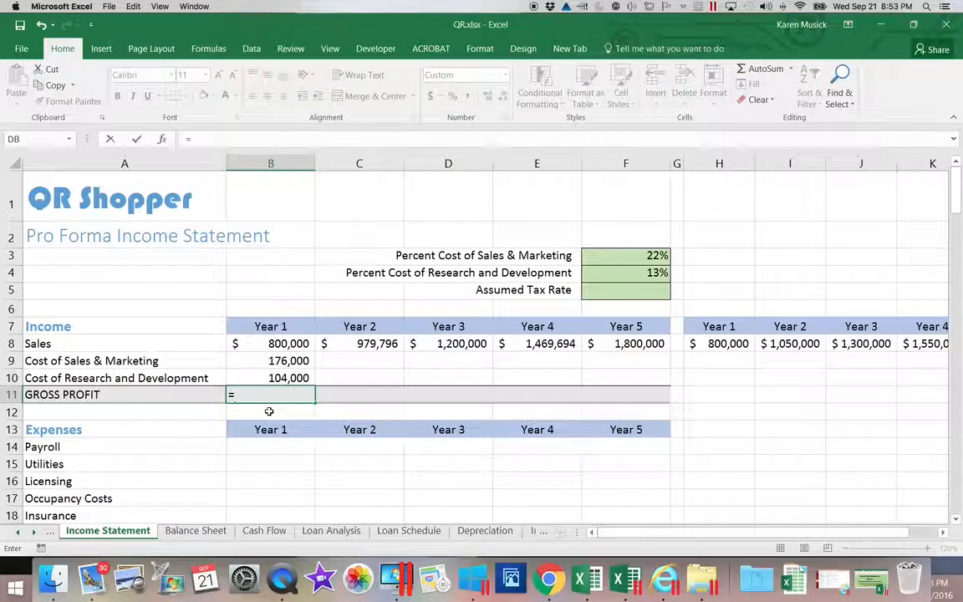
{"action": "left_click", "coordinate": [274, 346]}
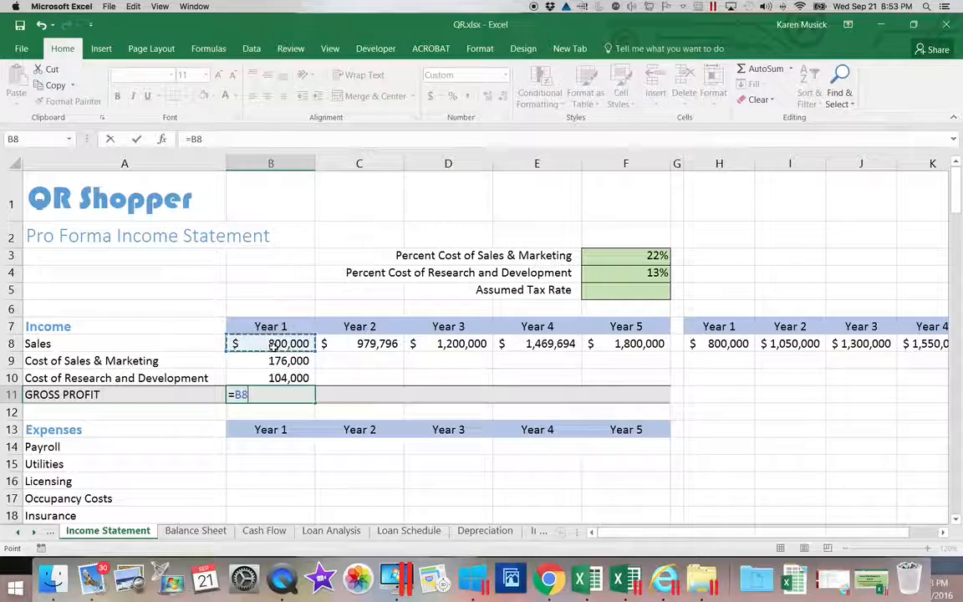
{"action": "type", "text": "-"}
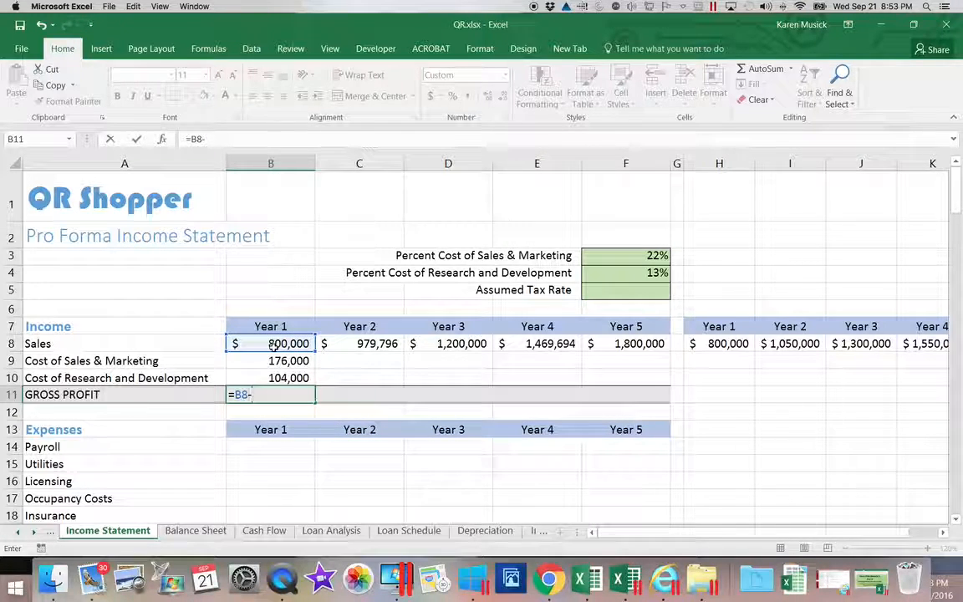
{"action": "type", "text": "("}
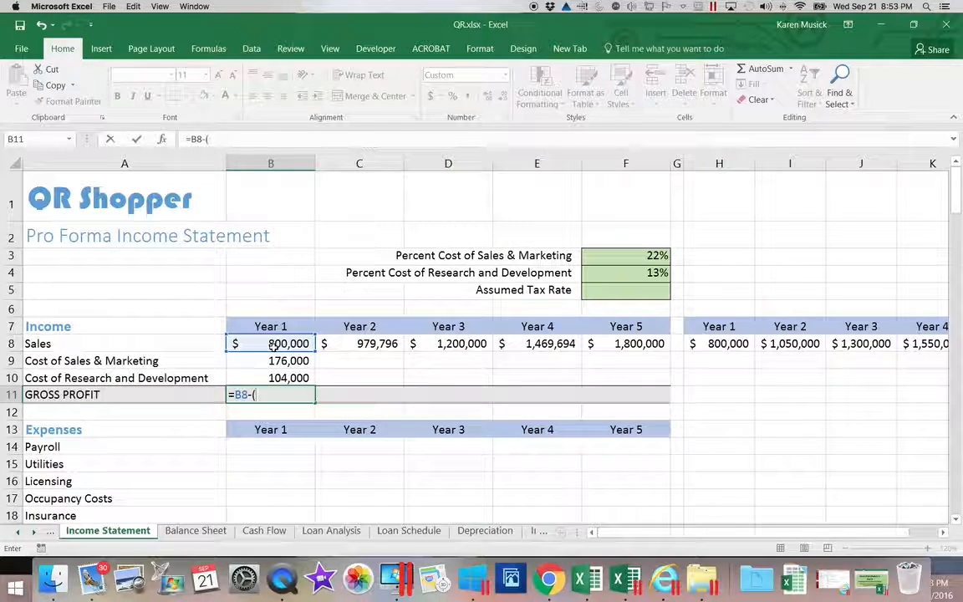
{"action": "left_click", "coordinate": [276, 361]}
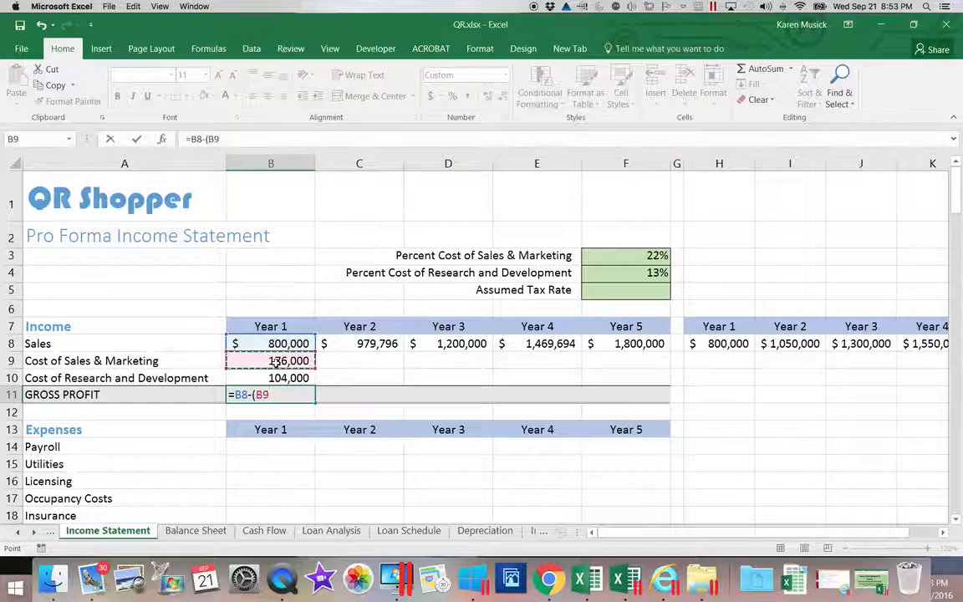
{"action": "type", "text": "+B10"}
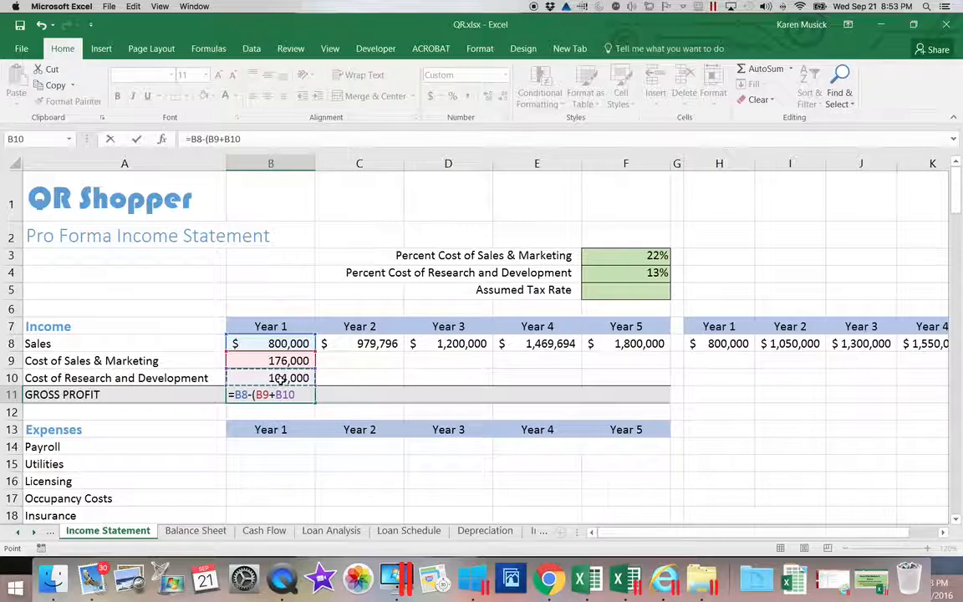
{"action": "type", "text": ")"}
{"action": "key", "text": "Return"}
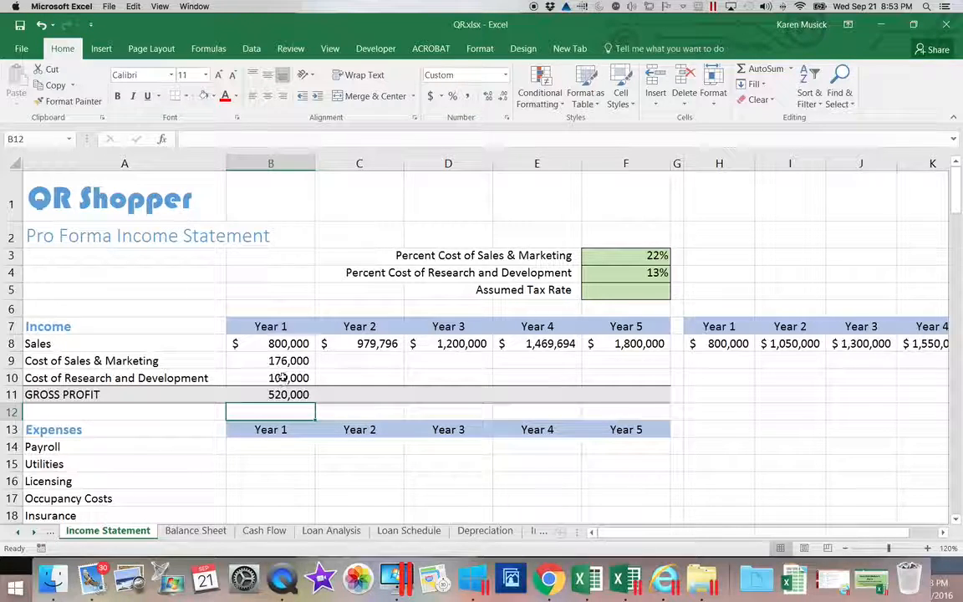
{"action": "left_click_drag", "start_coordinate": [288, 360], "coordinate": [629, 402]}
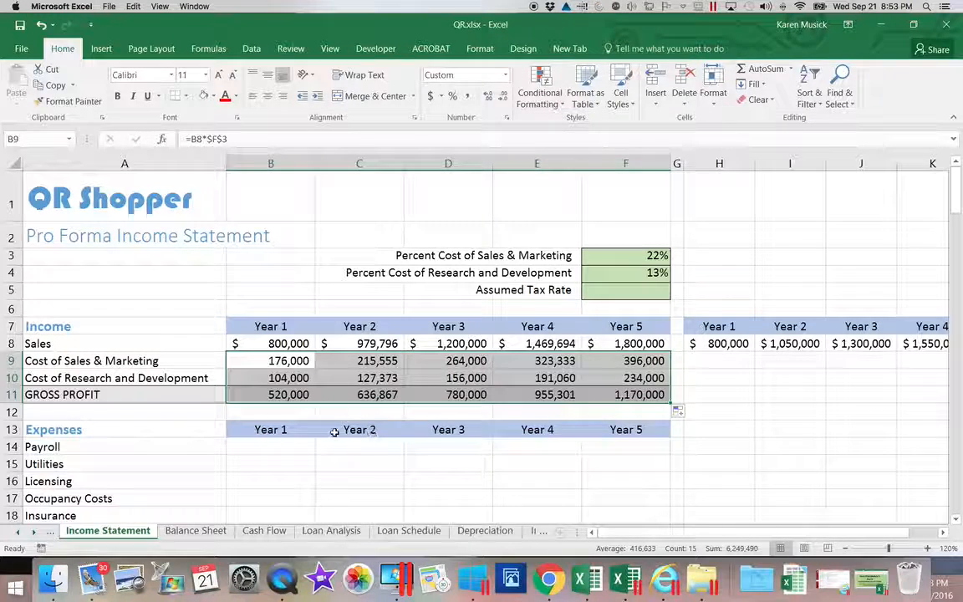
- Enter the Year 1 expenses: Payroll 360,000 in B14, Utilities 50,000 in B15 and Licensing 25,000 in B16
{"action": "left_click", "coordinate": [297, 447]}
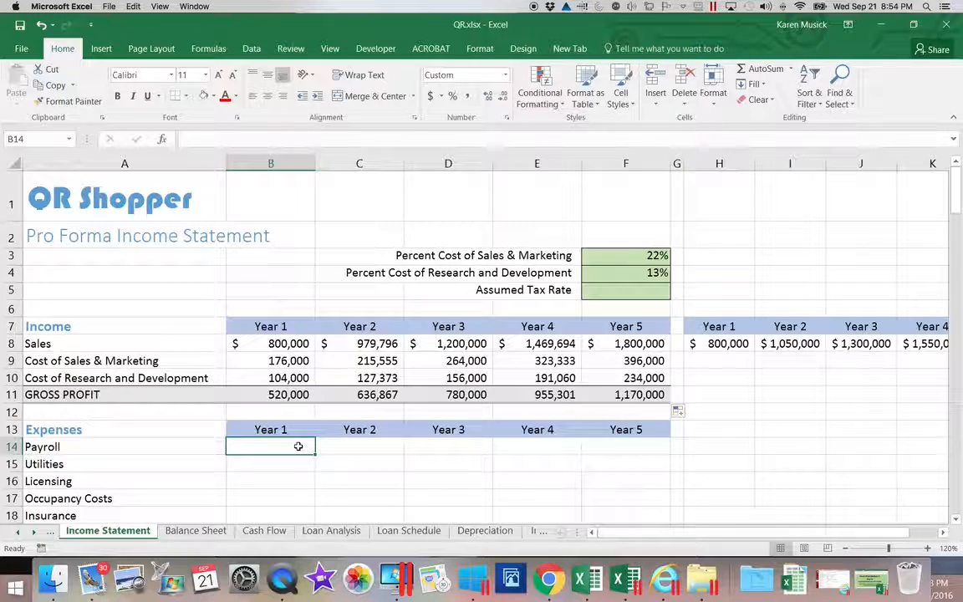
{"action": "type", "text": "360,000"}
{"action": "key", "text": "Return"}
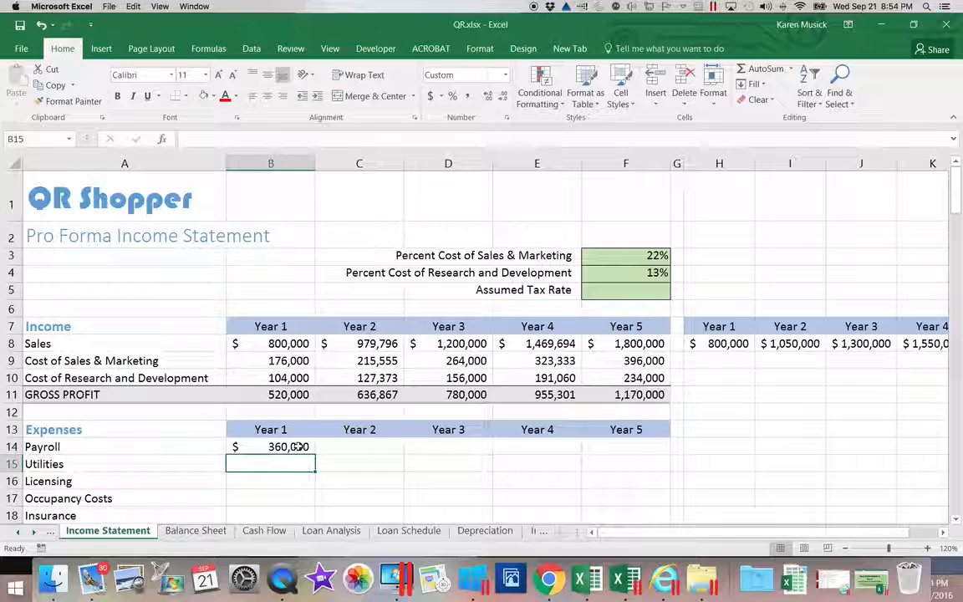
{"action": "type", "text": "500000"}
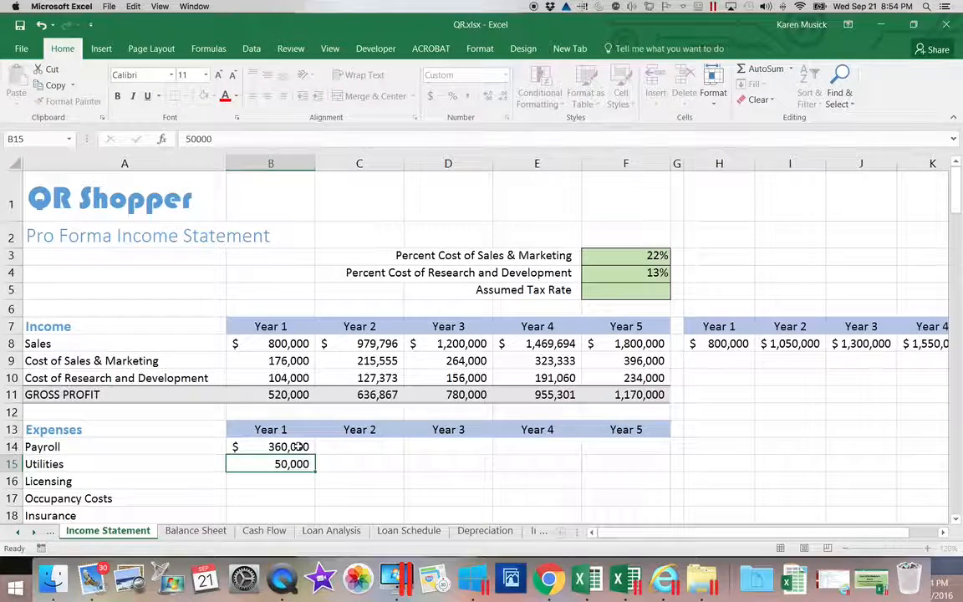
{"action": "key", "text": "Return"}
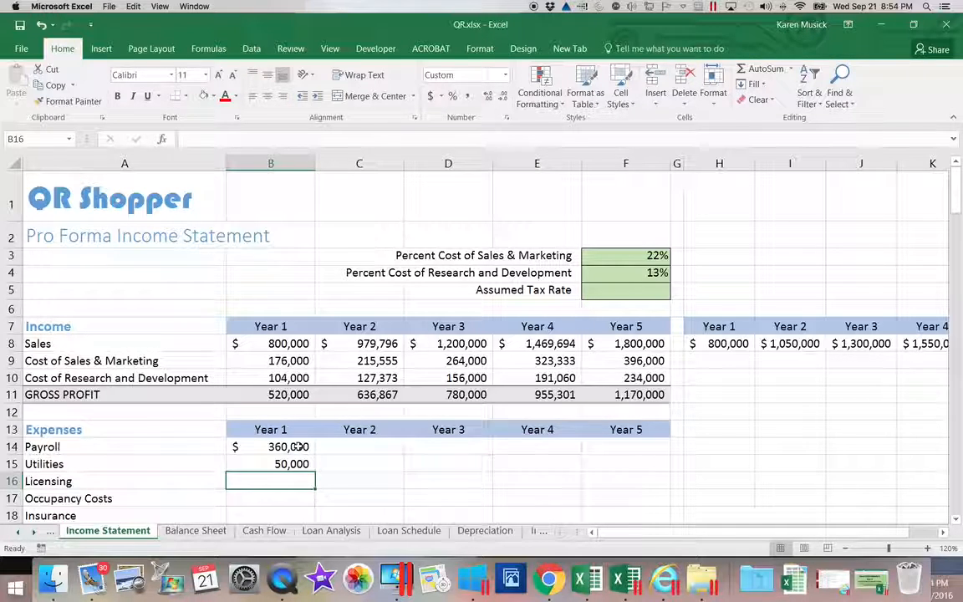
{"action": "type", "text": "25000"}
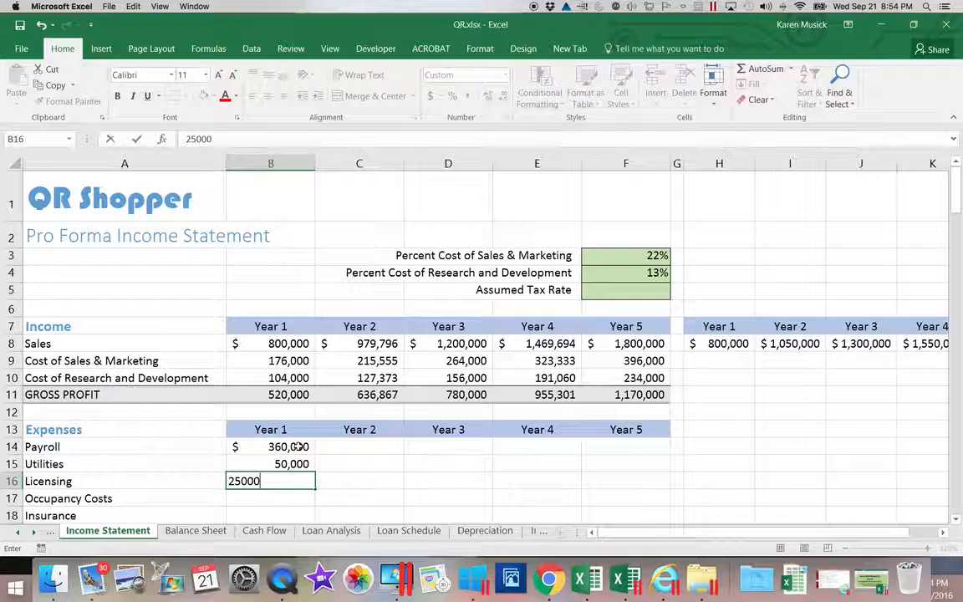
{"action": "key", "text": "Return"}
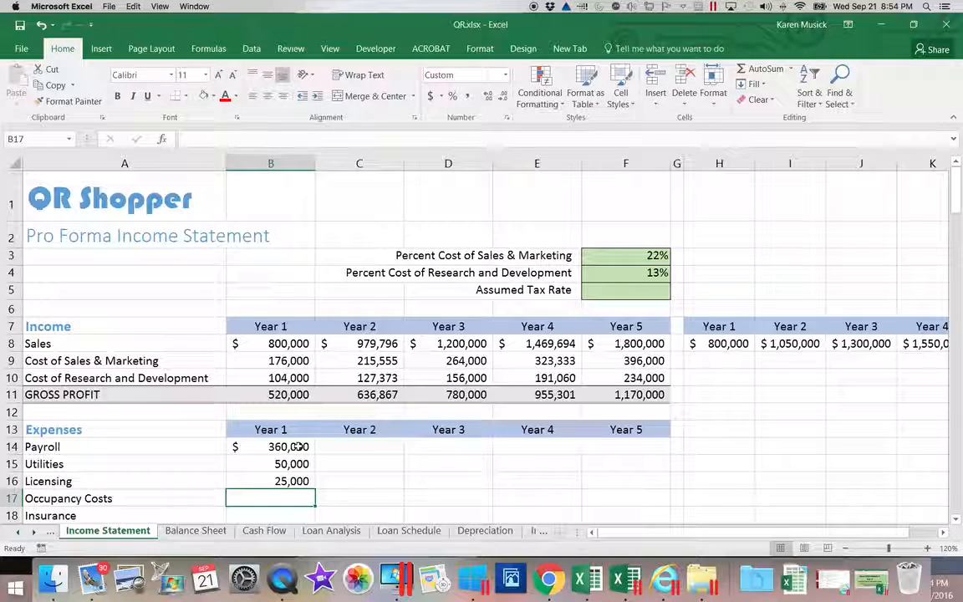
- Enter the remaining Year 1 expenses: Occupancy Costs 45,000, Insurance 20,000 and Miscellaneous Expenses 15,000 in B17:B19
{"action": "type", "text": "45000"}
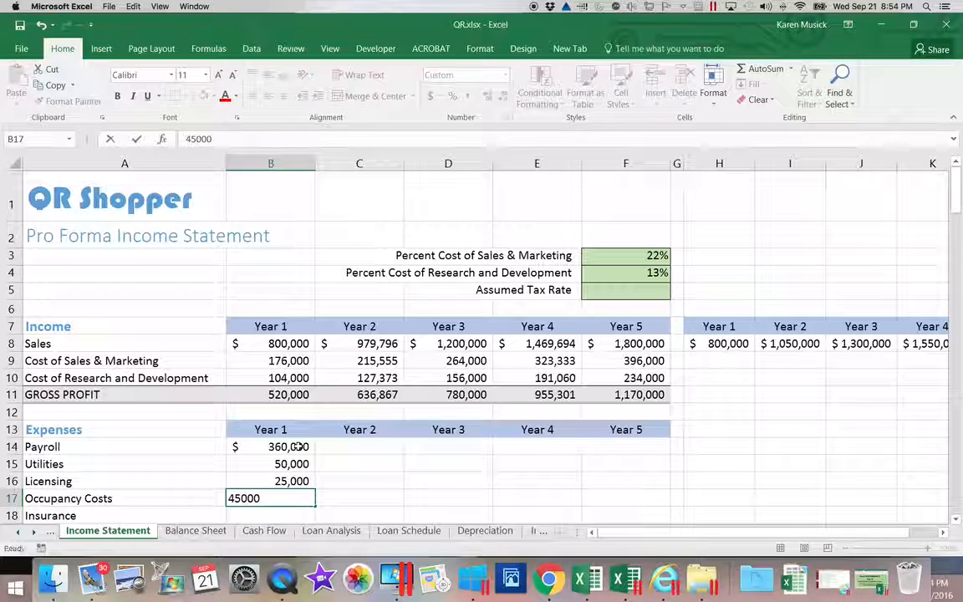
{"action": "key", "text": "Return"}
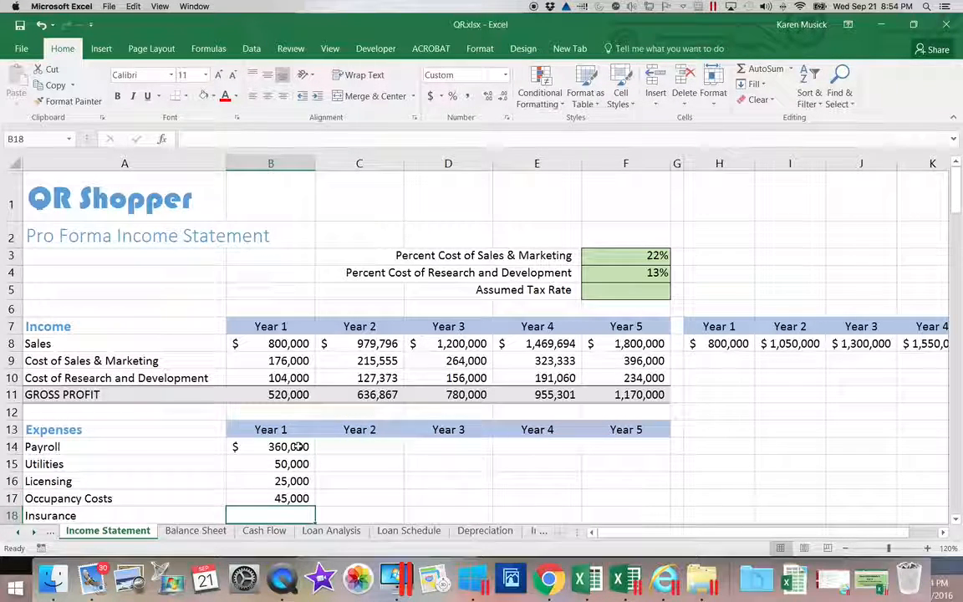
{"action": "type", "text": "20000"}
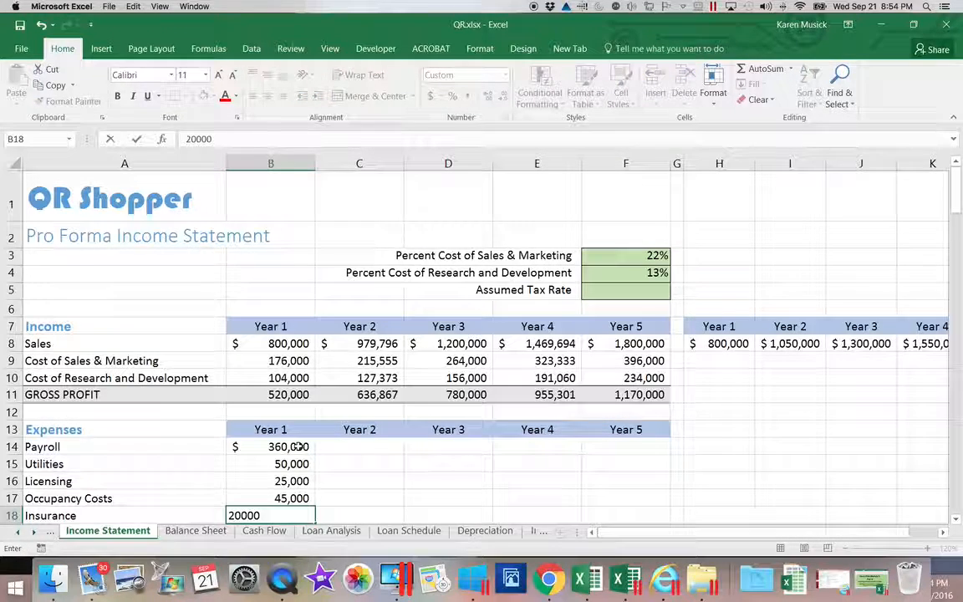
{"action": "key", "text": "Return"}
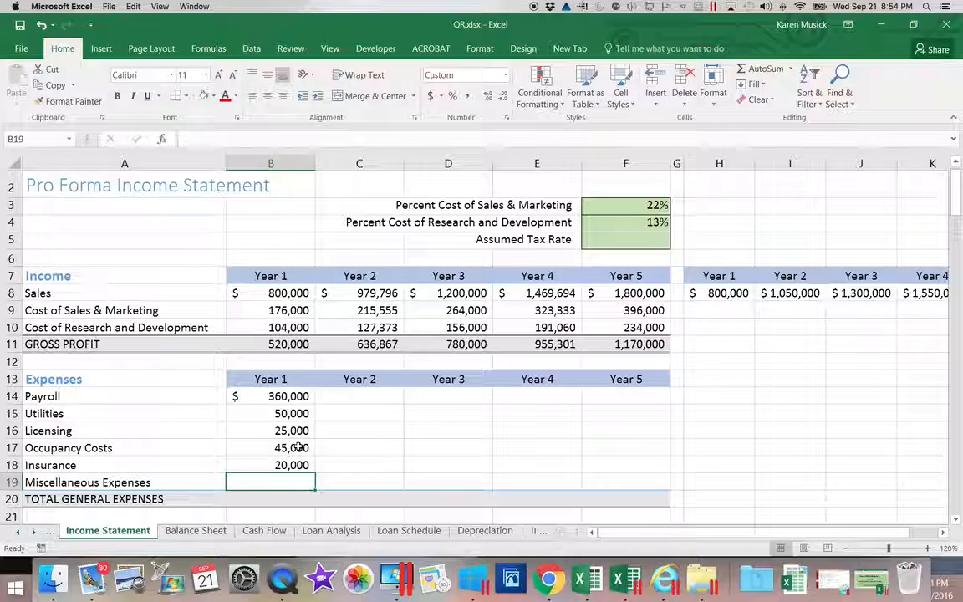
{"action": "type", "text": "15"}
{"action": "type", "text": "0000"}
{"action": "key", "text": "BackSpace"}
{"action": "key", "text": "Return"}
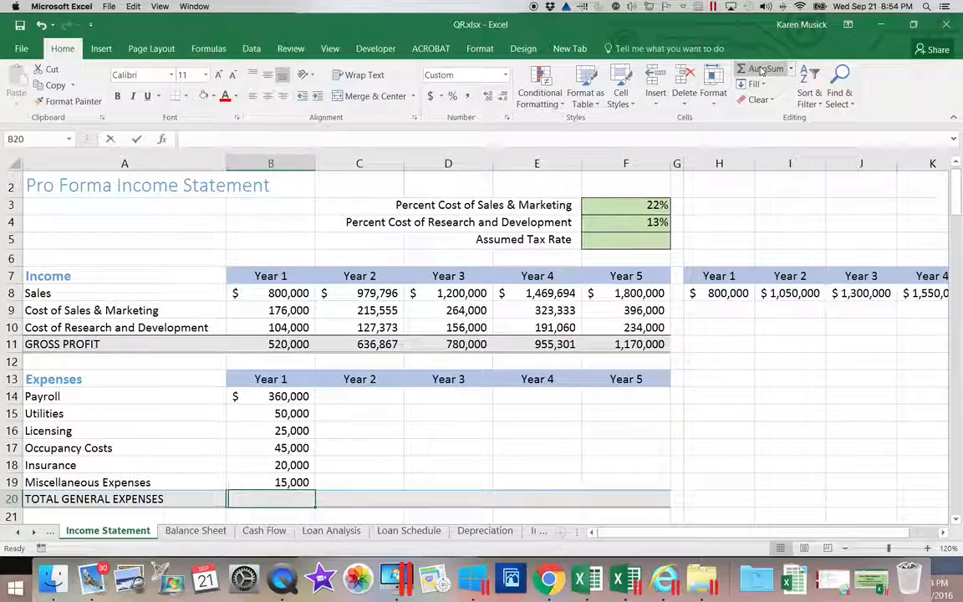
- Total the Year 1 general expenses in B20 with =SUM(B14:B19) and fill the formula across to F20
{"action": "left_click", "coordinate": [761, 70]}
{"action": "key", "text": "Return"}
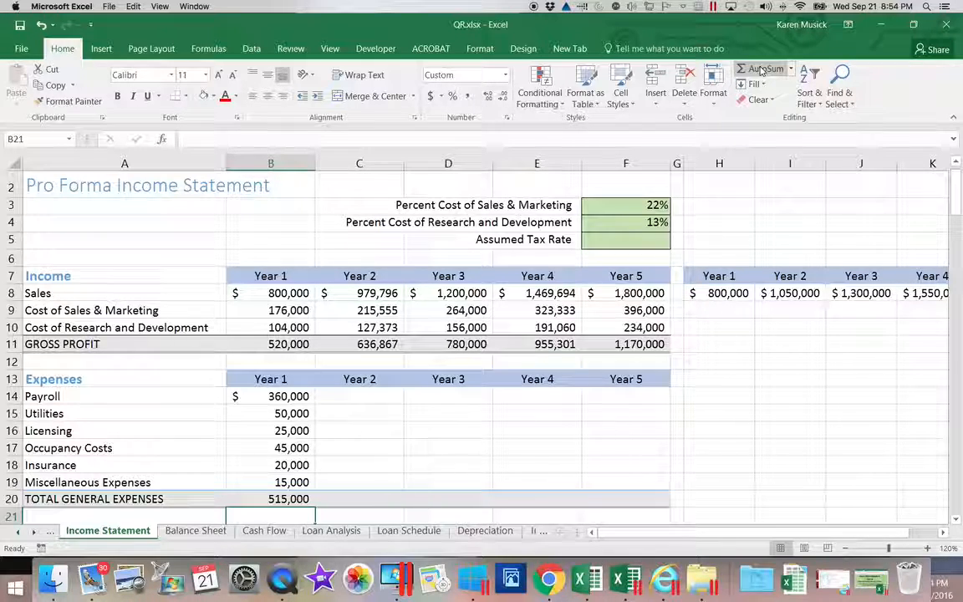
{"action": "key", "text": "alt+m"}
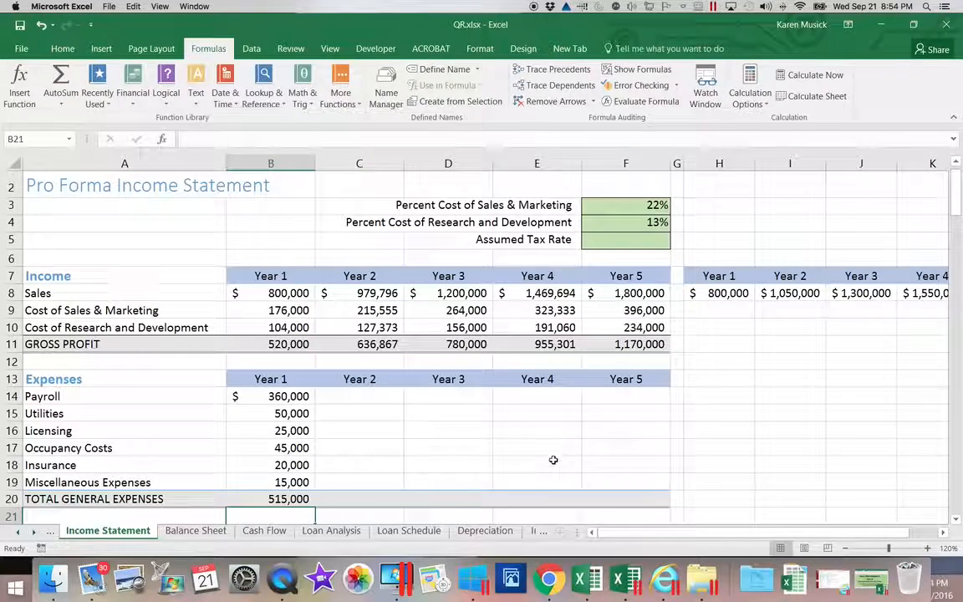
{"action": "left_click", "coordinate": [289, 501]}
{"action": "left_click_drag", "start_coordinate": [314, 506], "coordinate": [656, 514]}
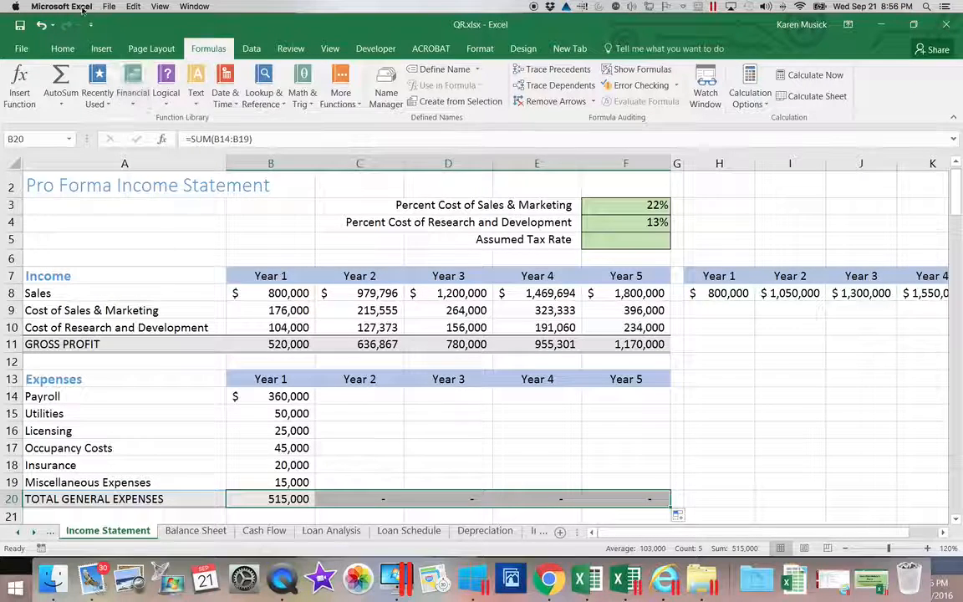
- Fill the expenses in B14:F19 as a growth series in rows with a step value of 1.13
{"action": "left_click", "coordinate": [62, 49]}
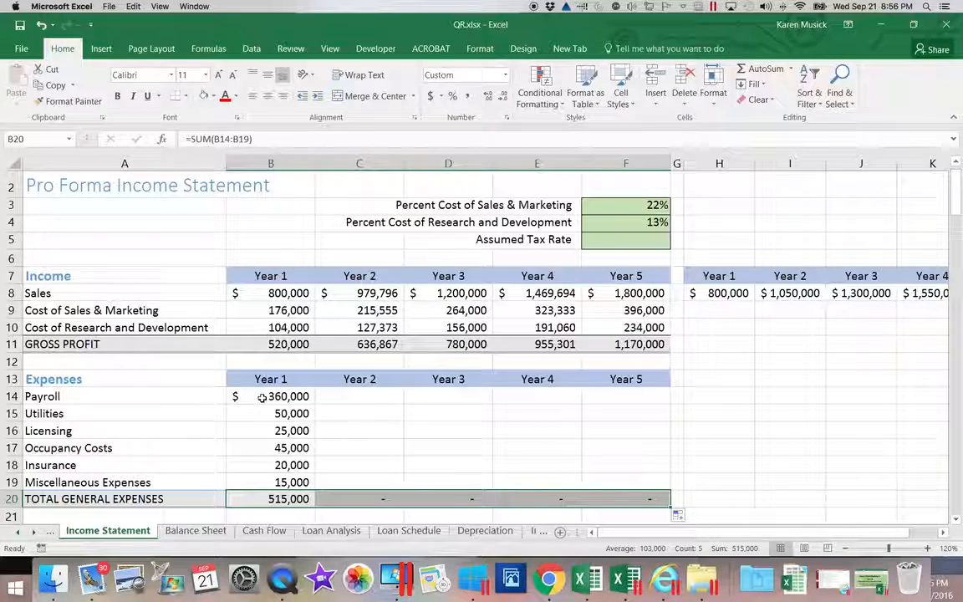
{"action": "left_click_drag", "start_coordinate": [262, 395], "coordinate": [628, 485]}
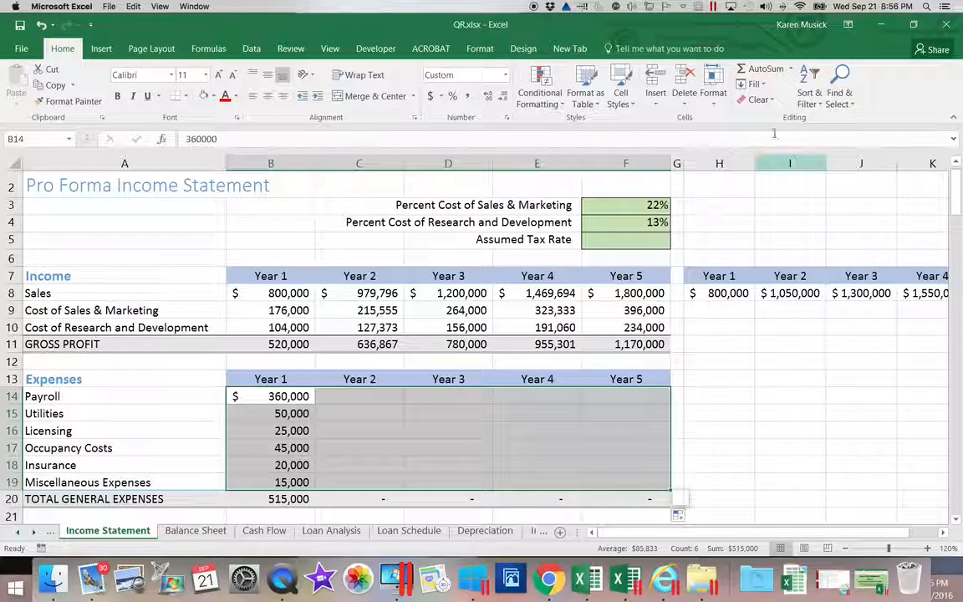
{"action": "left_click", "coordinate": [763, 84]}
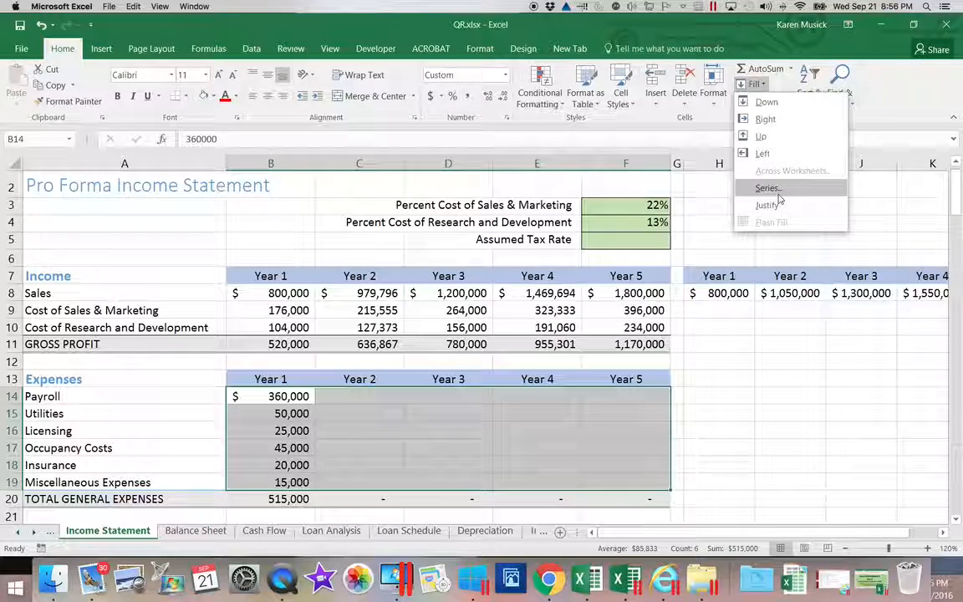
{"action": "left_click", "coordinate": [777, 194]}
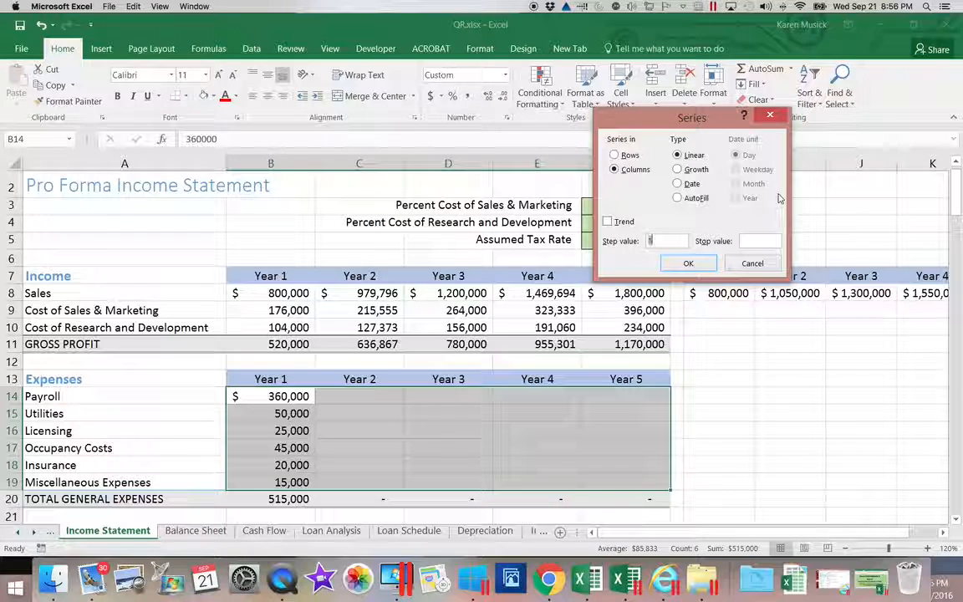
{"action": "left_click", "coordinate": [623, 154]}
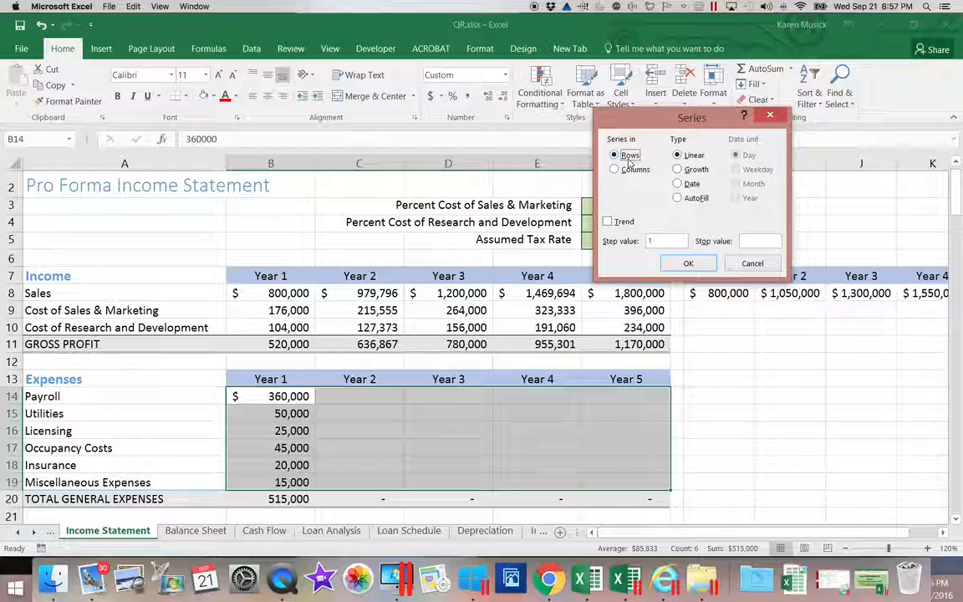
{"action": "left_click", "coordinate": [679, 170]}
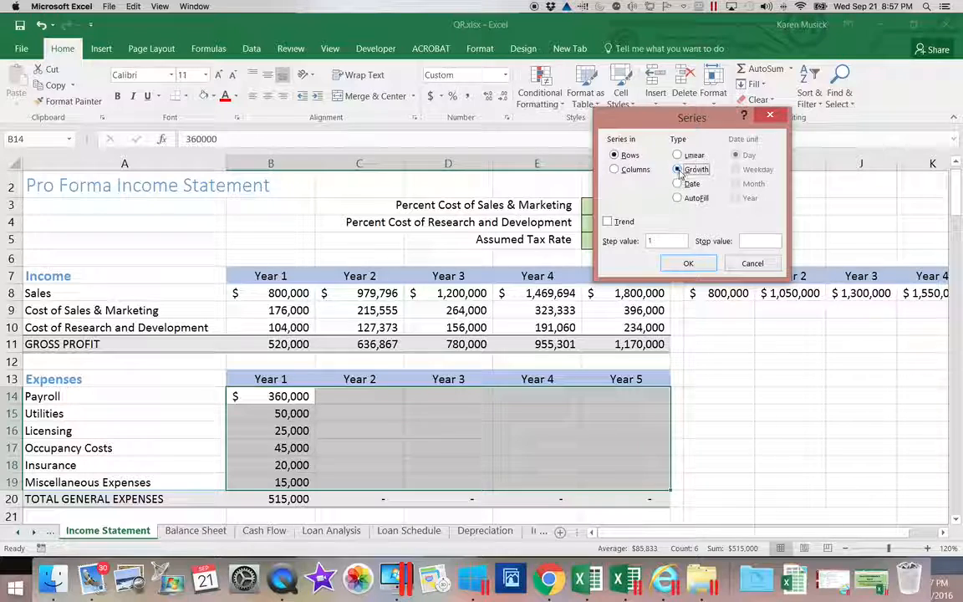
{"action": "left_click", "coordinate": [680, 240]}
{"action": "type", "text": ".13"}
{"action": "left_click", "coordinate": [702, 263]}
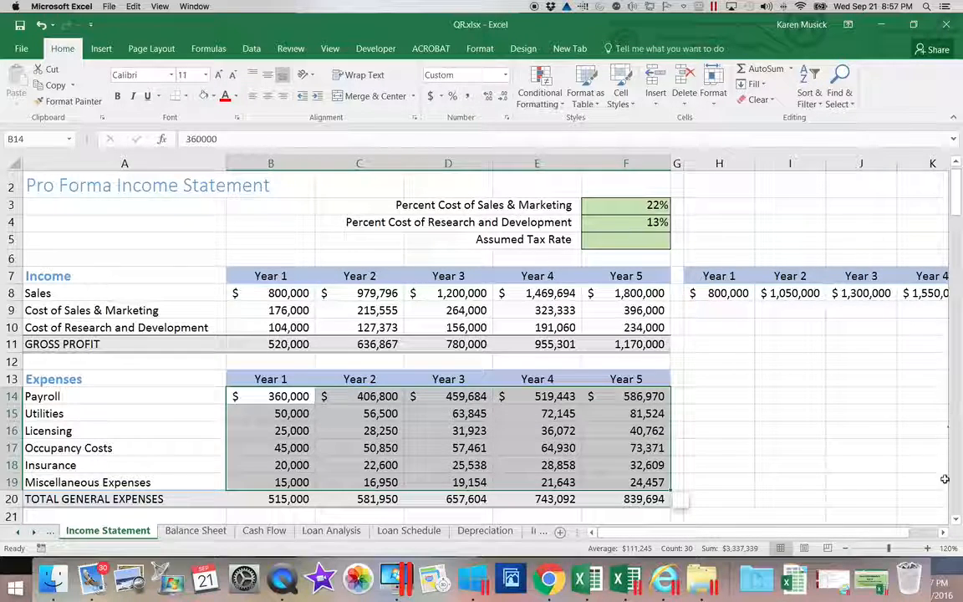
- Calculate Year 1 initial earnings in B23 with =B11-B20 and fill the formula across to F23
{"action": "left_click", "coordinate": [956, 519]}
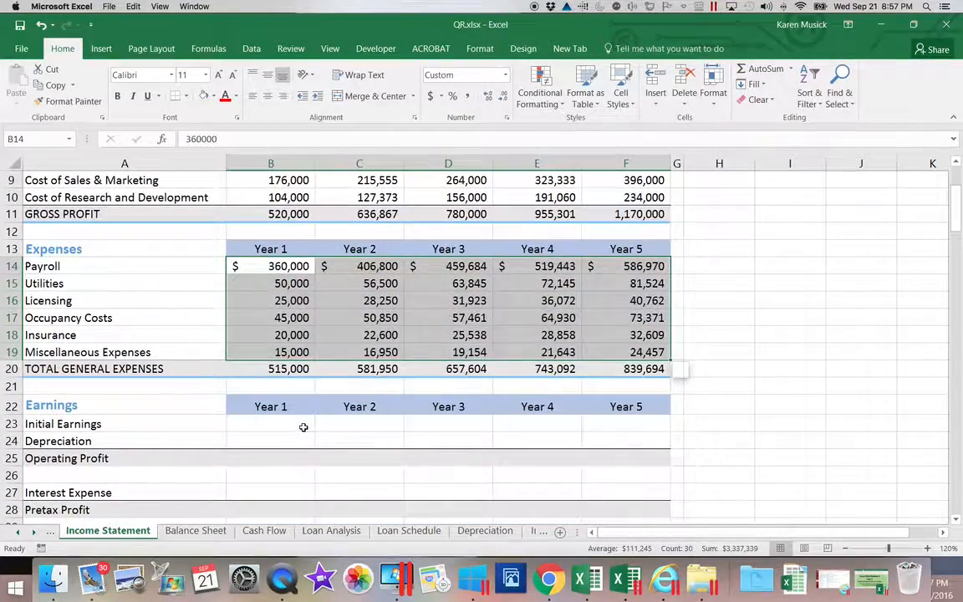
{"action": "left_click", "coordinate": [303, 426]}
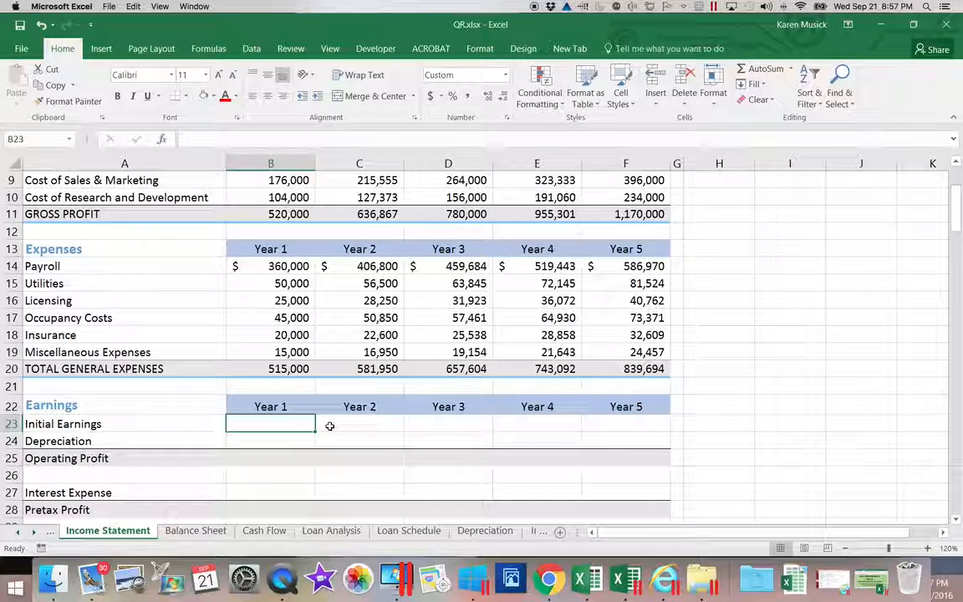
{"action": "type", "text": "="}
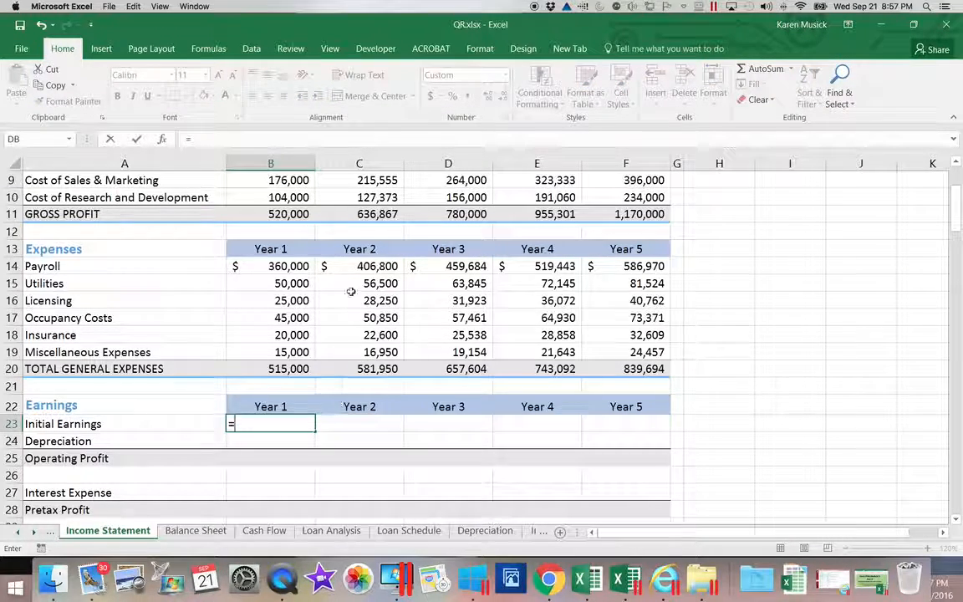
{"action": "left_click", "coordinate": [290, 215]}
{"action": "type", "text": "-"}
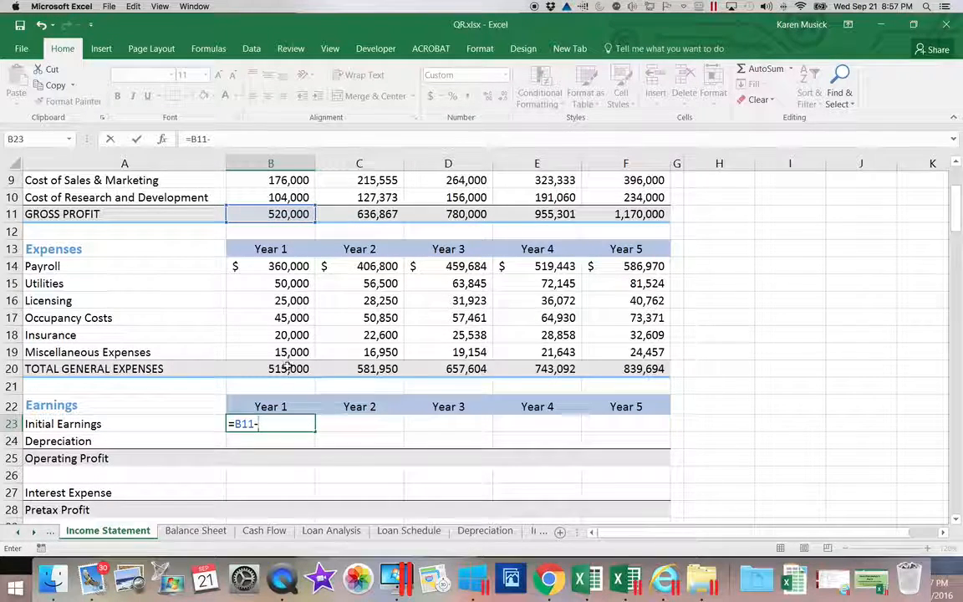
{"action": "left_click", "coordinate": [285, 368]}
{"action": "key", "text": "Return"}
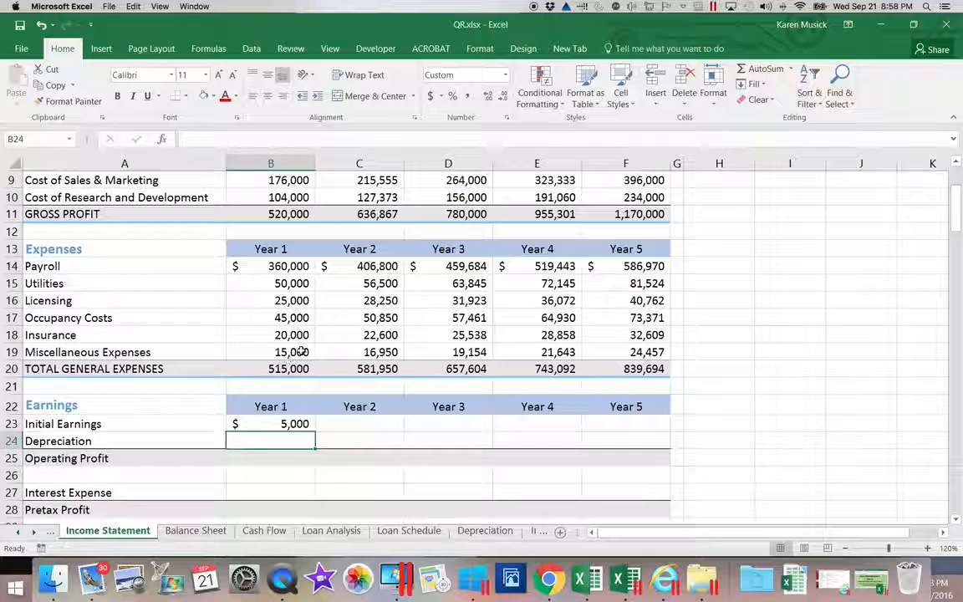
{"action": "left_click", "coordinate": [282, 424]}
{"action": "left_click_drag", "start_coordinate": [315, 431], "coordinate": [635, 435]}
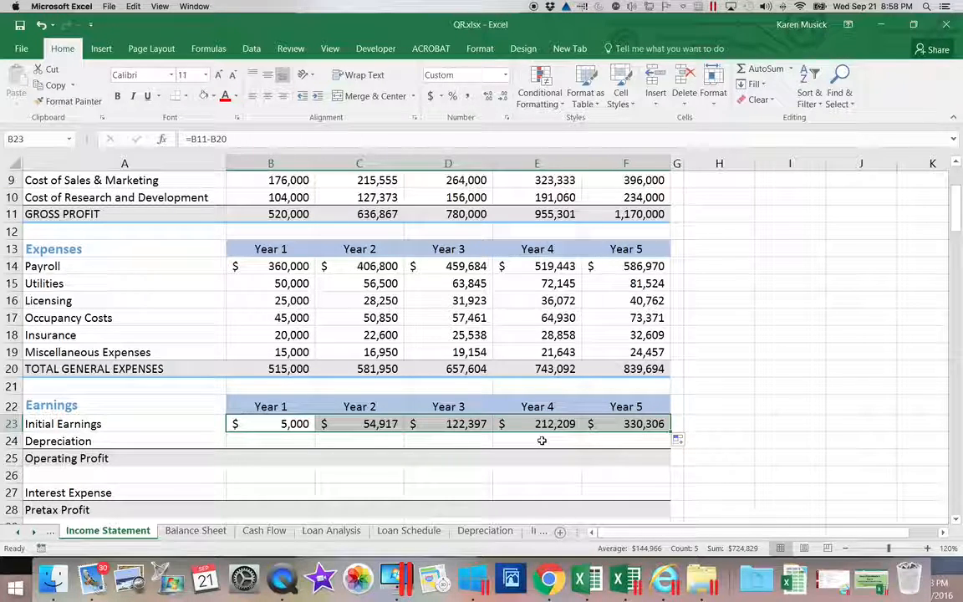
- Link Year 1 Depreciation in B24 to the declining-balance yearly depreciation with =Depreciation!B16
{"action": "left_click", "coordinate": [304, 440]}
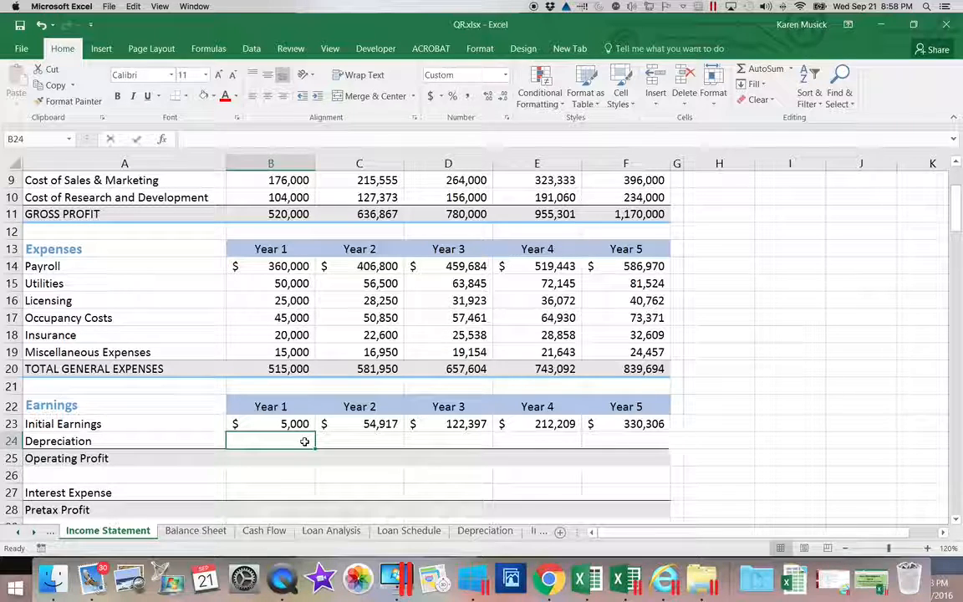
{"action": "type", "text": "="}
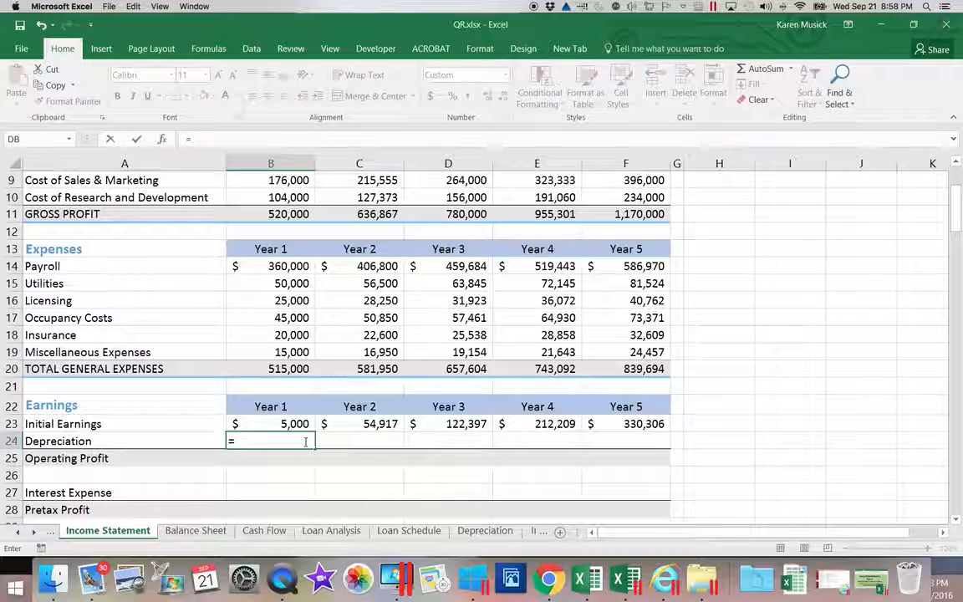
{"action": "scroll", "coordinate": [314, 442], "scroll_direction": "right", "scroll_amount": 3}
{"action": "left_click", "coordinate": [478, 531]}
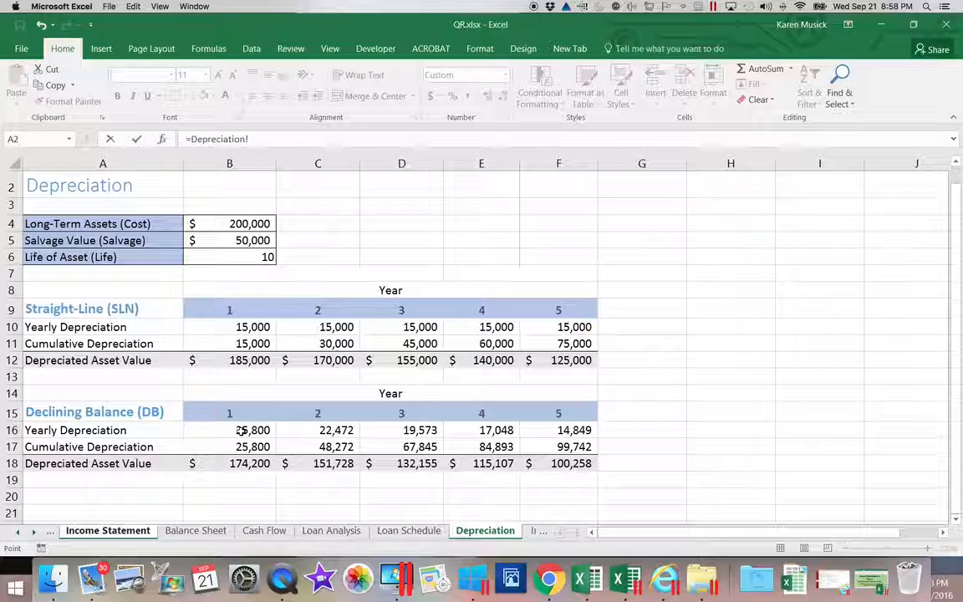
{"action": "left_click", "coordinate": [241, 431]}
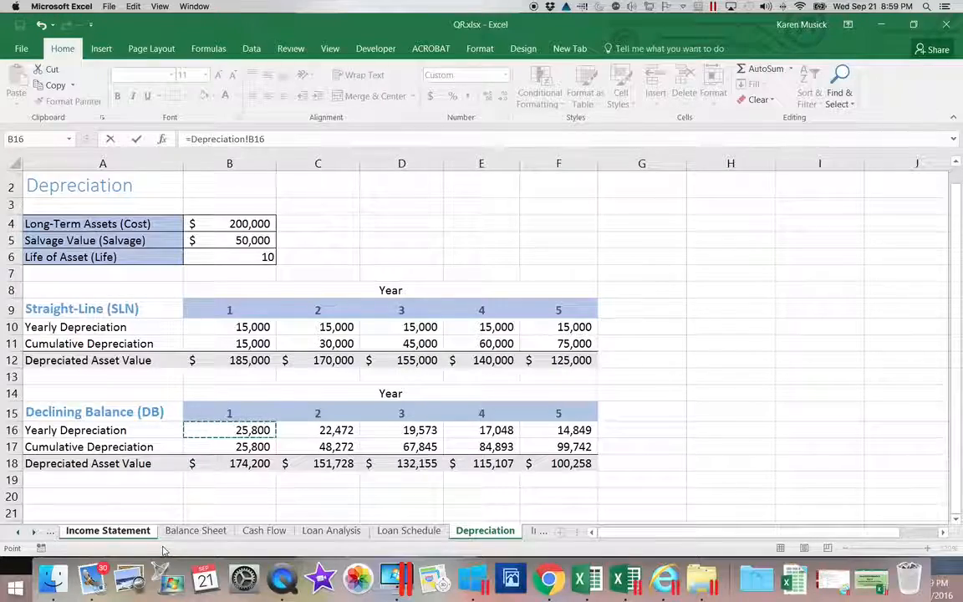
{"action": "key", "text": "Return"}
{"action": "key", "text": "Return"}
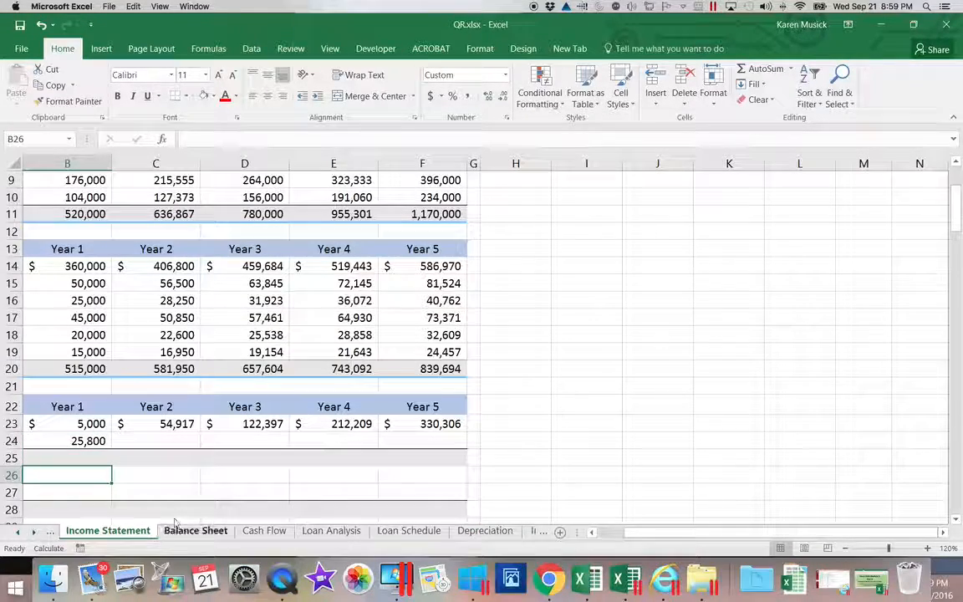
- Fill the Year 1 depreciation formula from B24 across to F24
{"action": "left_click_drag", "start_coordinate": [643, 535], "coordinate": [612, 531]}
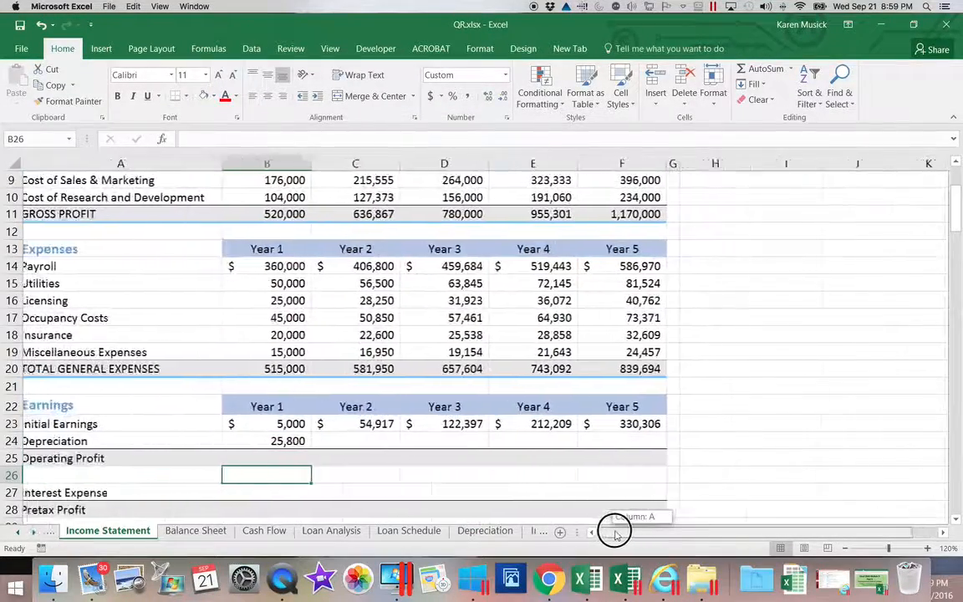
{"action": "left_click", "coordinate": [299, 438]}
{"action": "left_click_drag", "start_coordinate": [315, 448], "coordinate": [633, 449]}
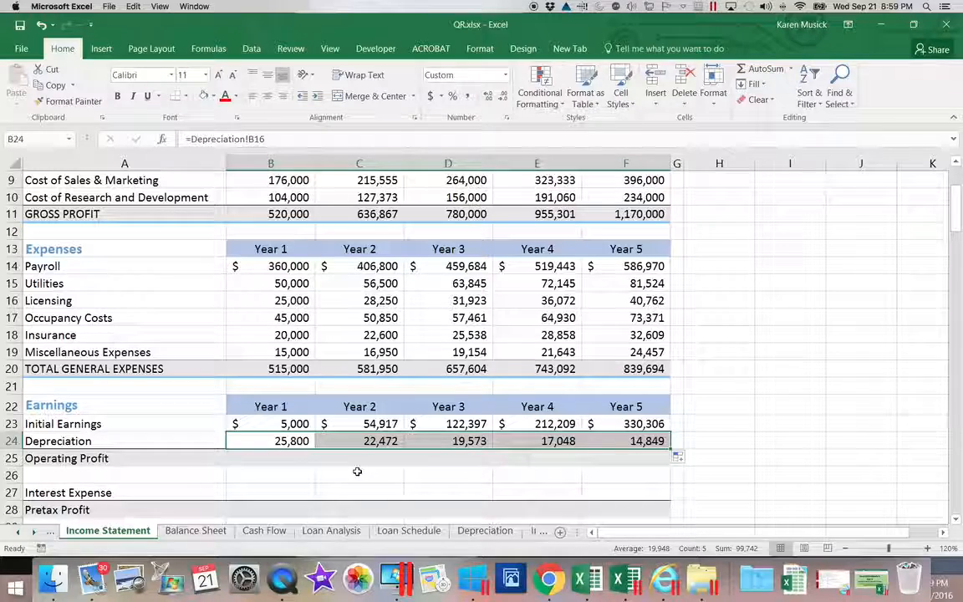
{"action": "scroll", "coordinate": [356, 471], "scroll_direction": "right", "scroll_amount": 3}
{"action": "left_click_drag", "start_coordinate": [727, 534], "coordinate": [583, 519]}
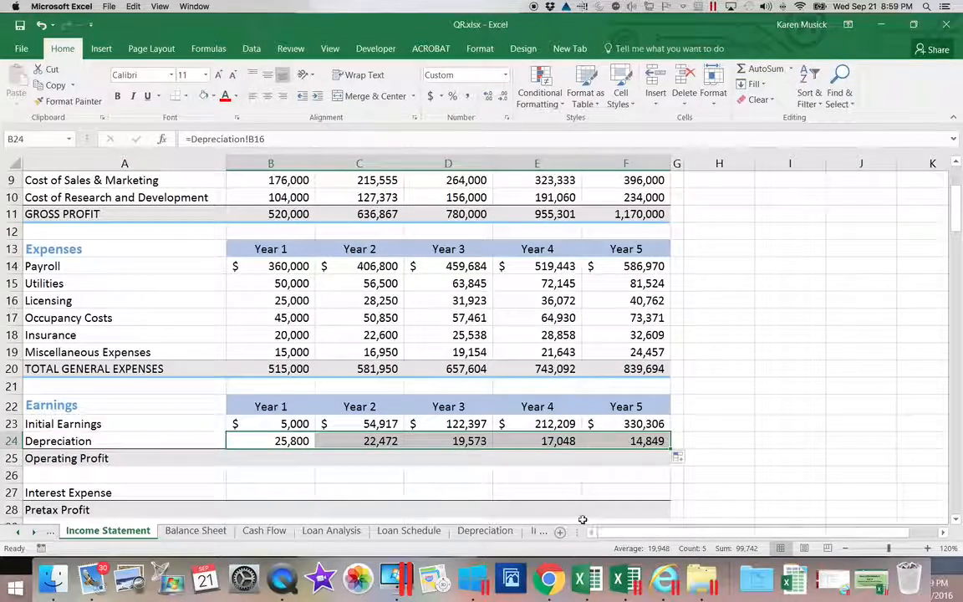
- Calculate Year 1 Operating Profit in B25 with =B23-B24 and fill the formula across to F25
{"action": "left_click", "coordinate": [293, 462]}
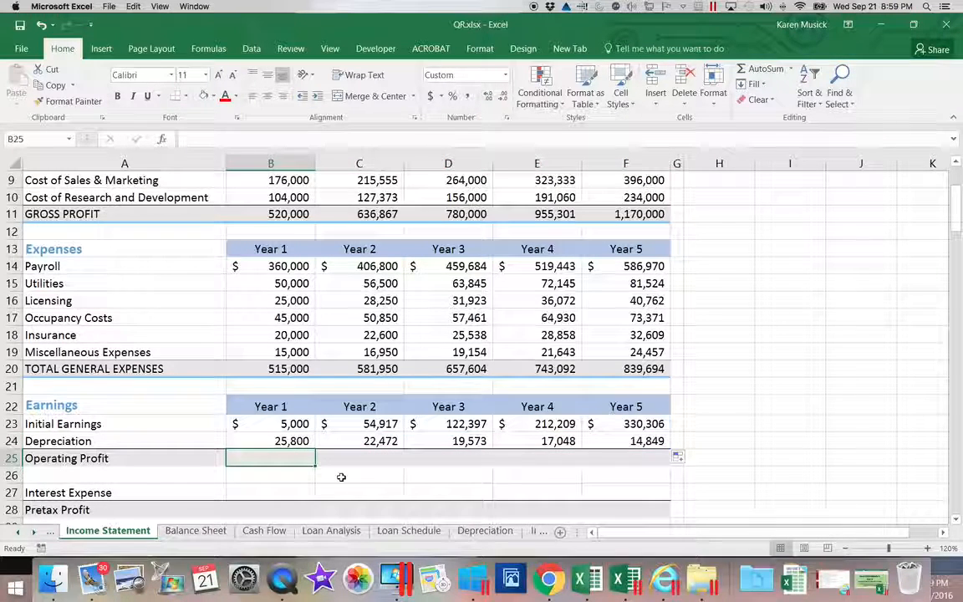
{"action": "type", "text": "="}
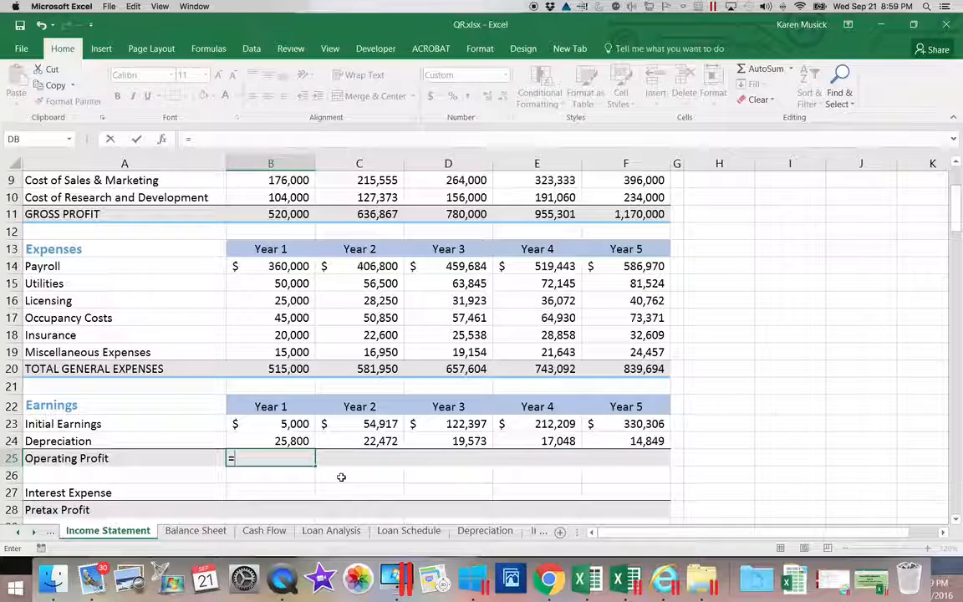
{"action": "left_click", "coordinate": [295, 424]}
{"action": "type", "text": "-"}
{"action": "left_click", "coordinate": [294, 441]}
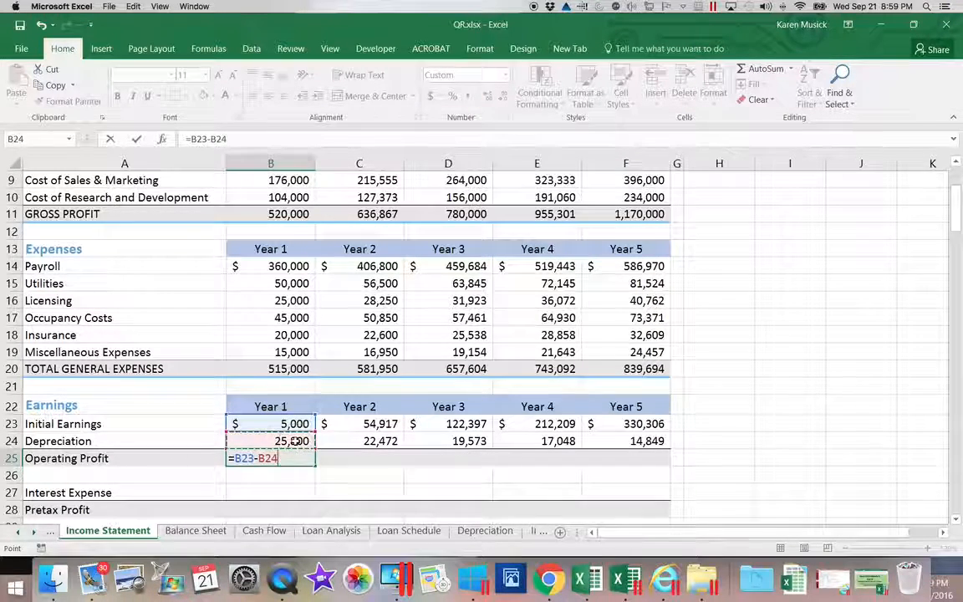
{"action": "key", "text": "Return"}
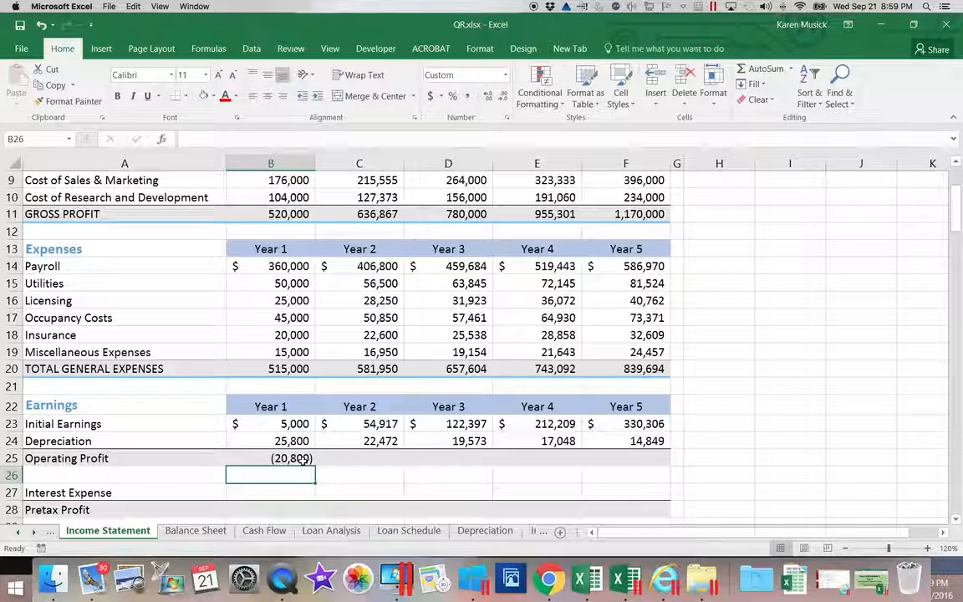
{"action": "left_click", "coordinate": [299, 458]}
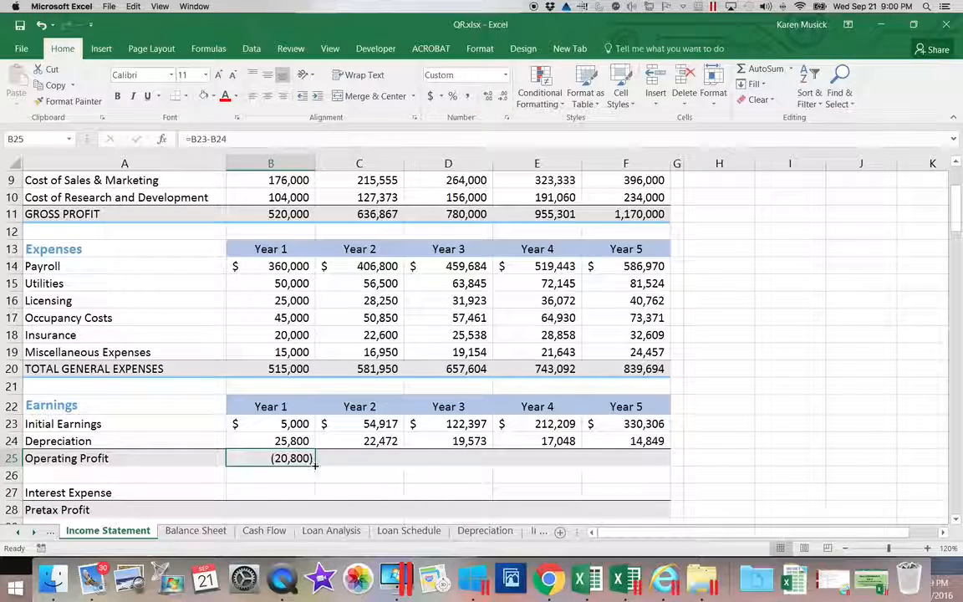
{"action": "left_click_drag", "start_coordinate": [315, 467], "coordinate": [645, 466]}
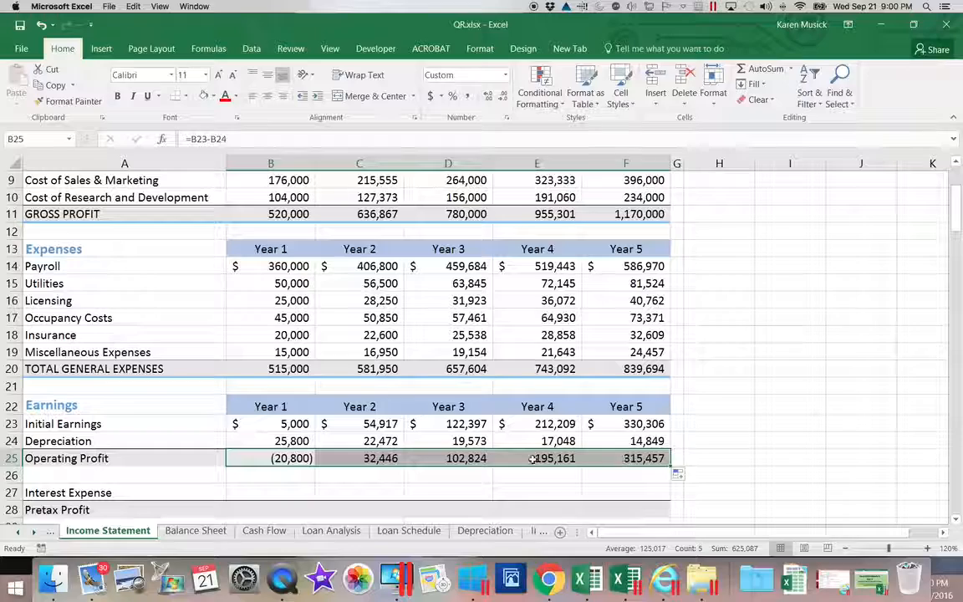
- Link Year 1 Interest Expense in B27 to the negated Year 1 cumulative interest with =-'Loan Schedule'!B36
{"action": "left_click", "coordinate": [958, 519]}
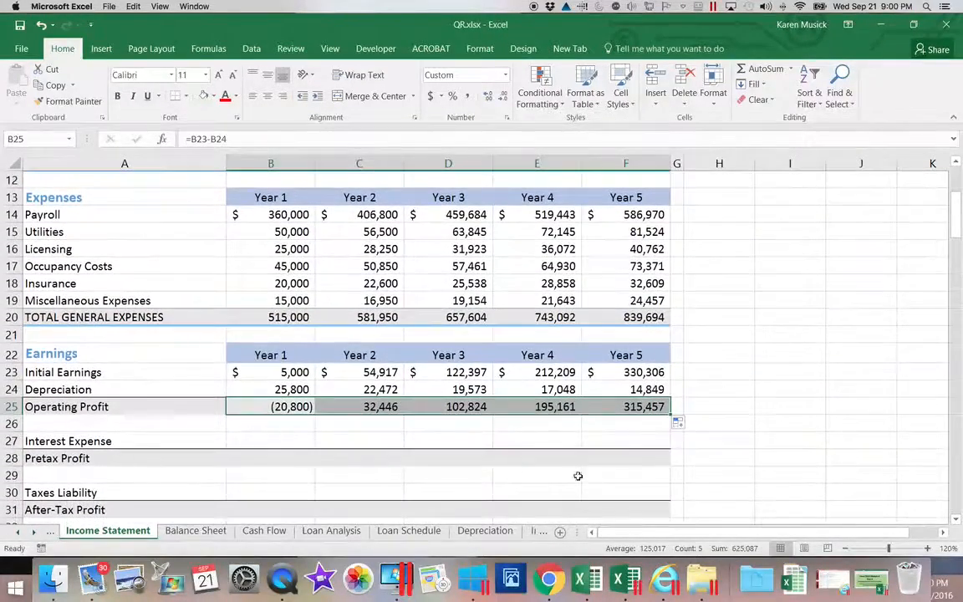
{"action": "left_click", "coordinate": [297, 440]}
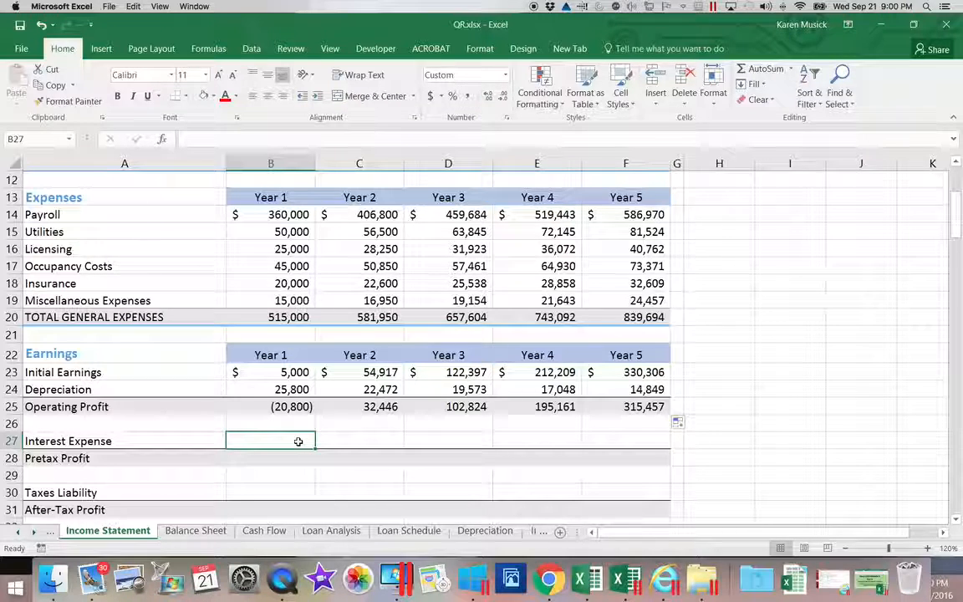
{"action": "type", "text": "=-"}
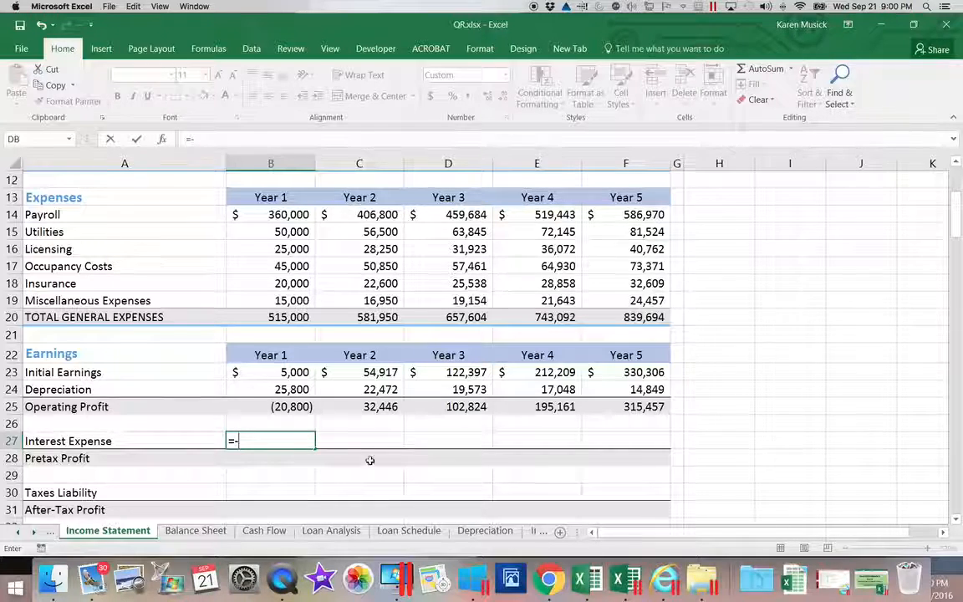
{"action": "left_click", "coordinate": [408, 531]}
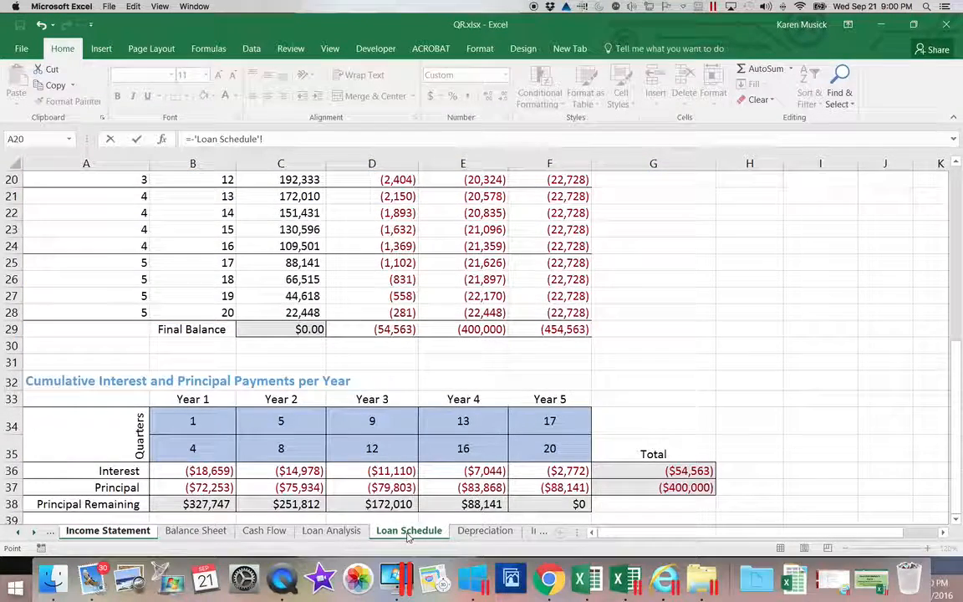
{"action": "left_click", "coordinate": [223, 472]}
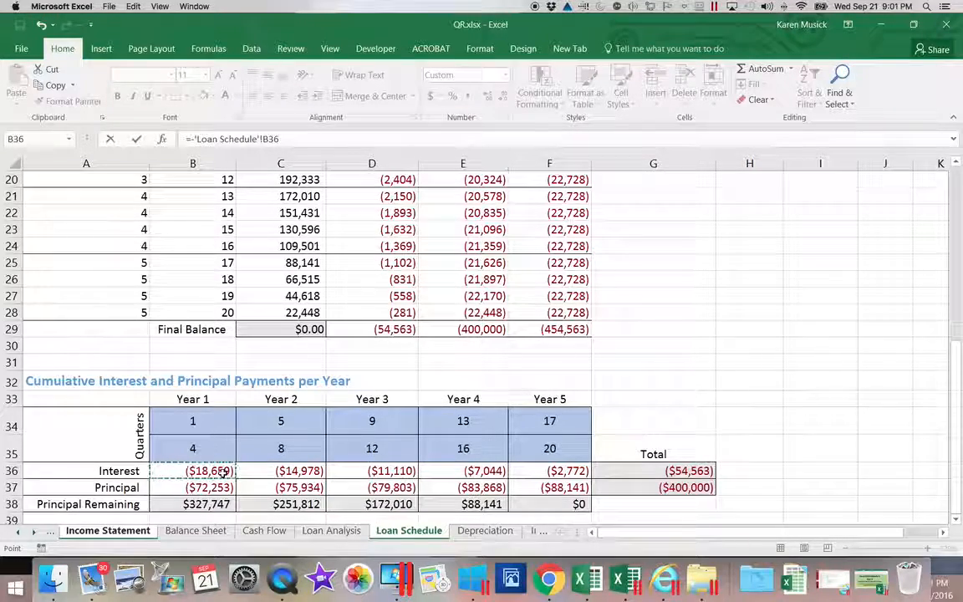
{"action": "key", "text": "Return"}
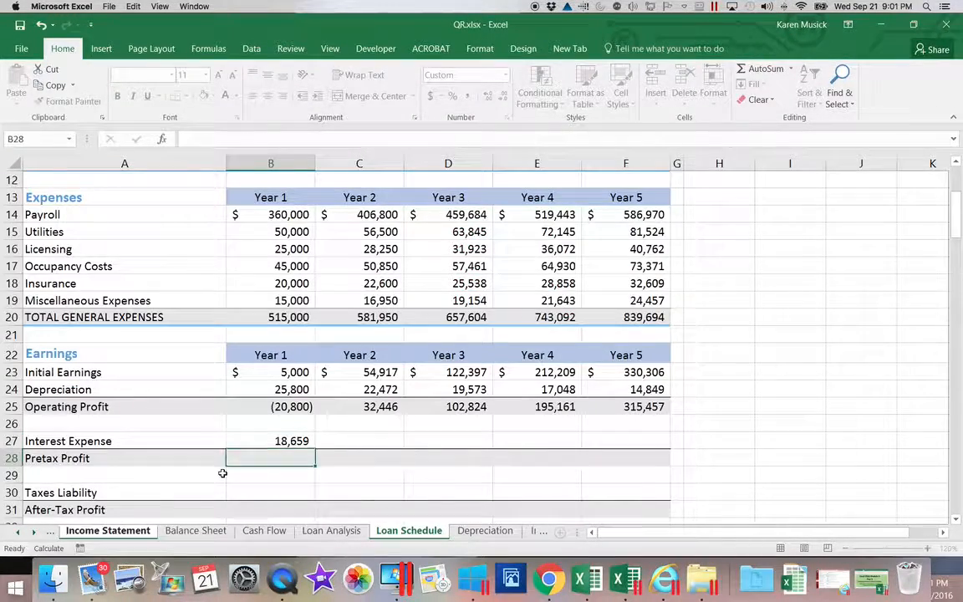
- Calculate Year 1 Pretax Profit in B28 by subtracting interest expense from operating profit with =B25-B27
{"action": "left_click", "coordinate": [268, 477]}
{"action": "left_click", "coordinate": [294, 459]}
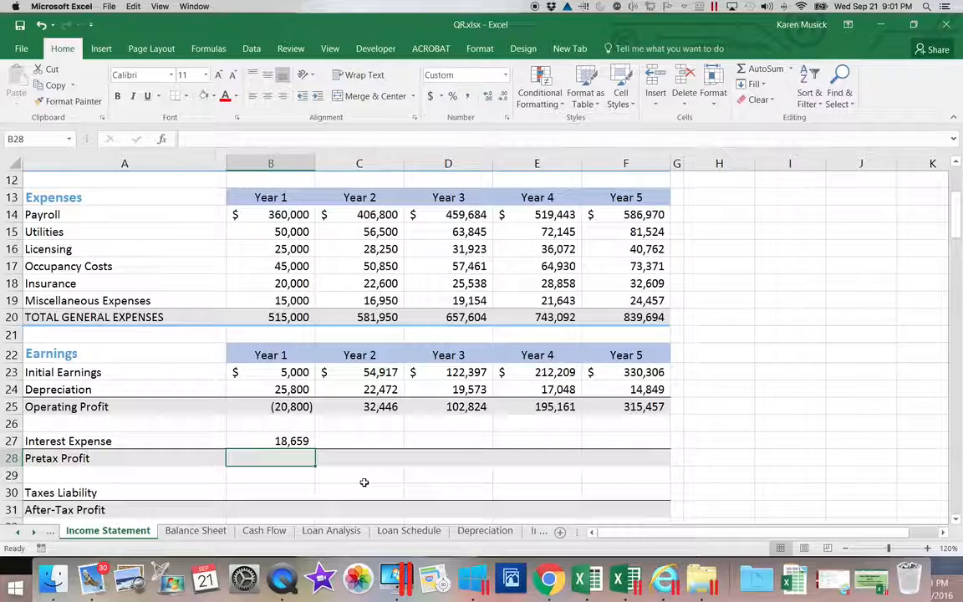
{"action": "type", "text": "="}
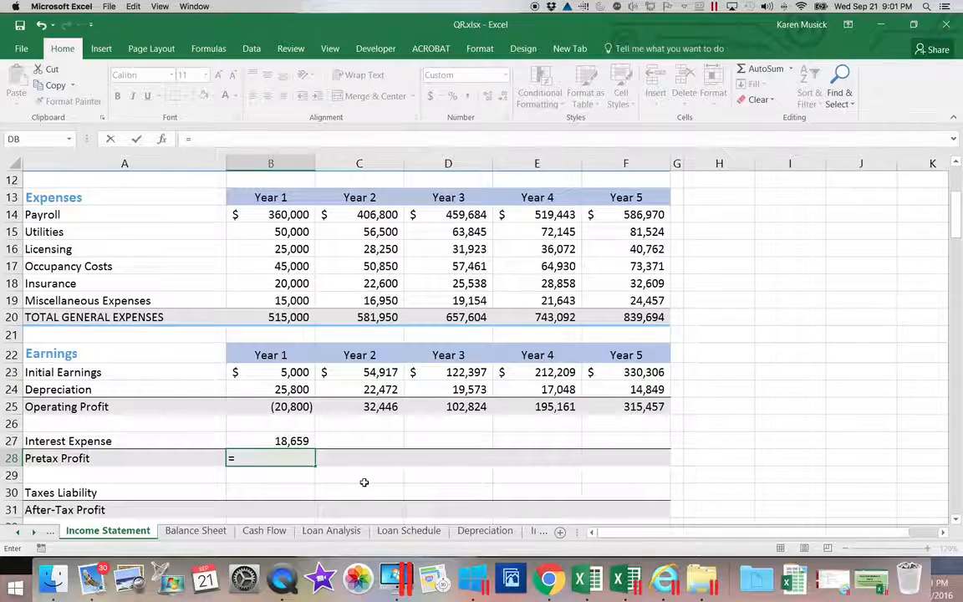
{"action": "left_click", "coordinate": [303, 407]}
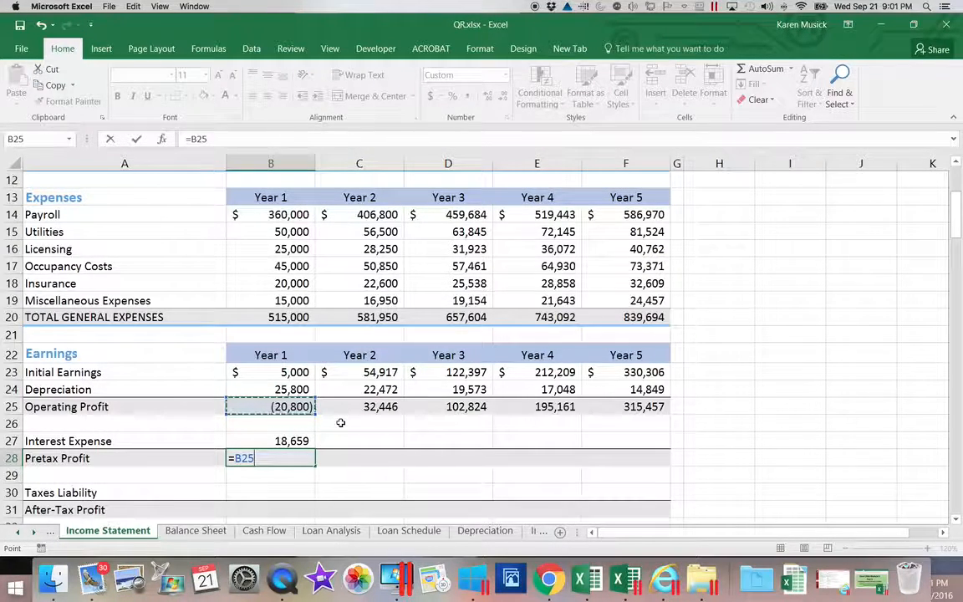
{"action": "type", "text": "-"}
{"action": "left_click", "coordinate": [290, 439]}
{"action": "key", "text": "Return"}
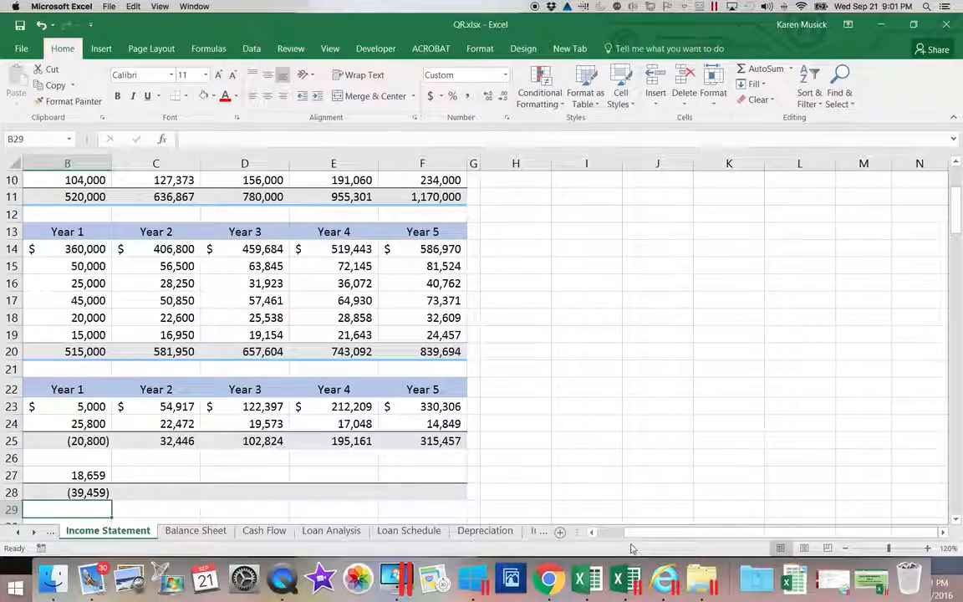
- Fill the Year 1 Interest Expense and Pretax Profit formulas in B27:B28 across to column F
{"action": "left_click_drag", "start_coordinate": [633, 533], "coordinate": [604, 539]}
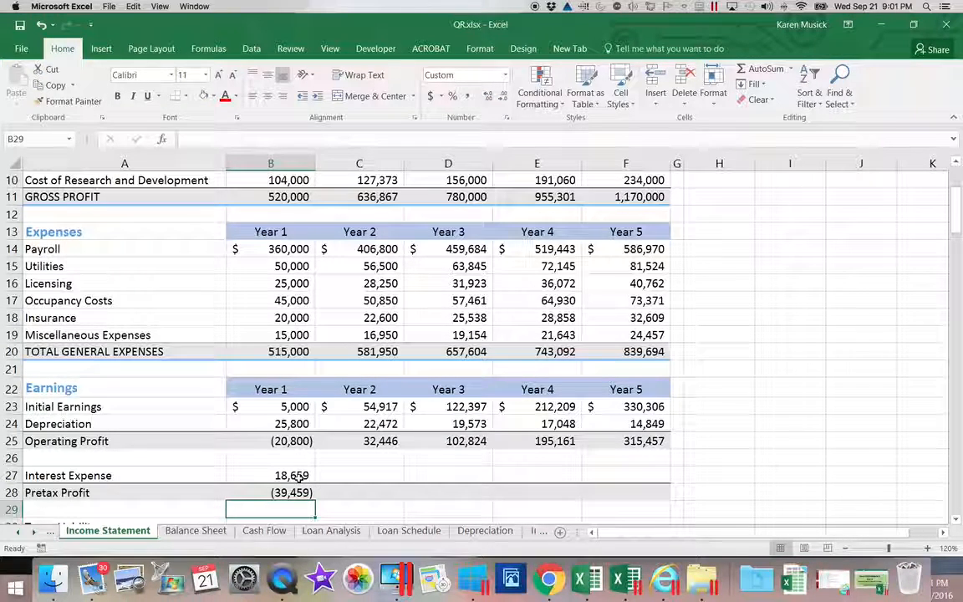
{"action": "left_click_drag", "start_coordinate": [294, 474], "coordinate": [291, 492]}
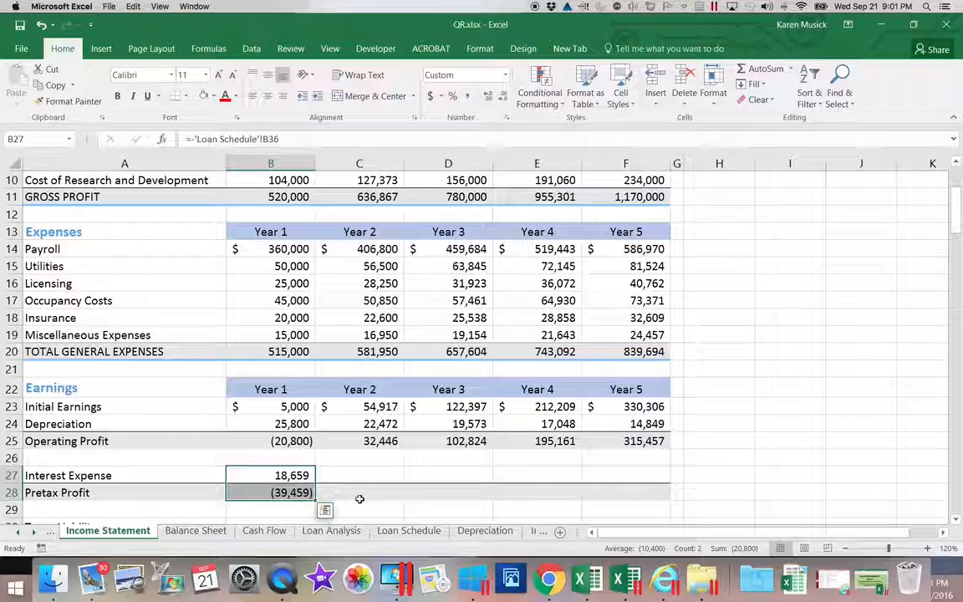
{"action": "left_click_drag", "start_coordinate": [315, 501], "coordinate": [629, 502]}
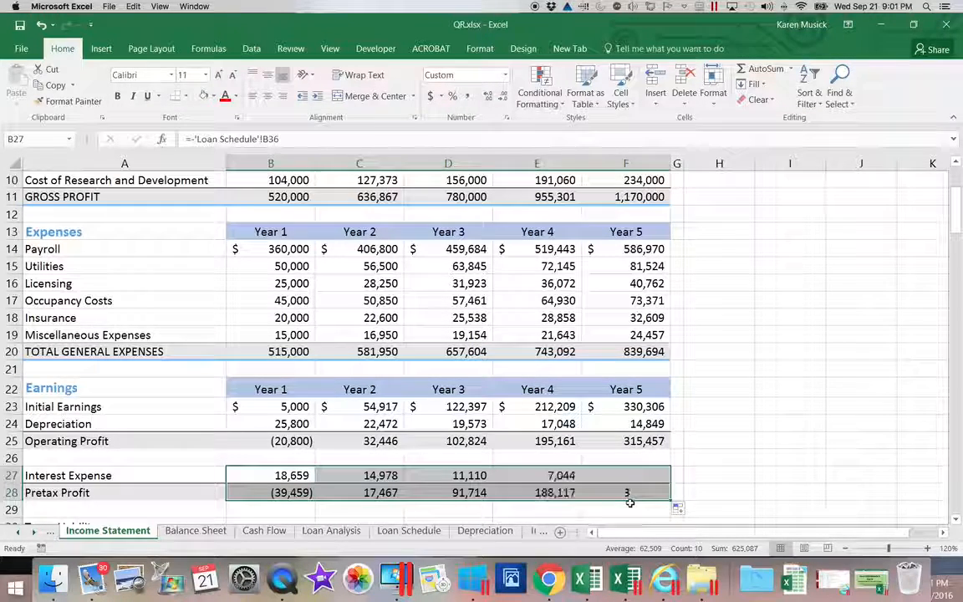
- Set the Assumed Tax Rate in F5 to 32%
{"action": "left_click", "coordinate": [956, 520]}
{"action": "left_click", "coordinate": [956, 520]}
{"action": "left_click", "coordinate": [956, 520]}
{"action": "left_click", "coordinate": [956, 520]}
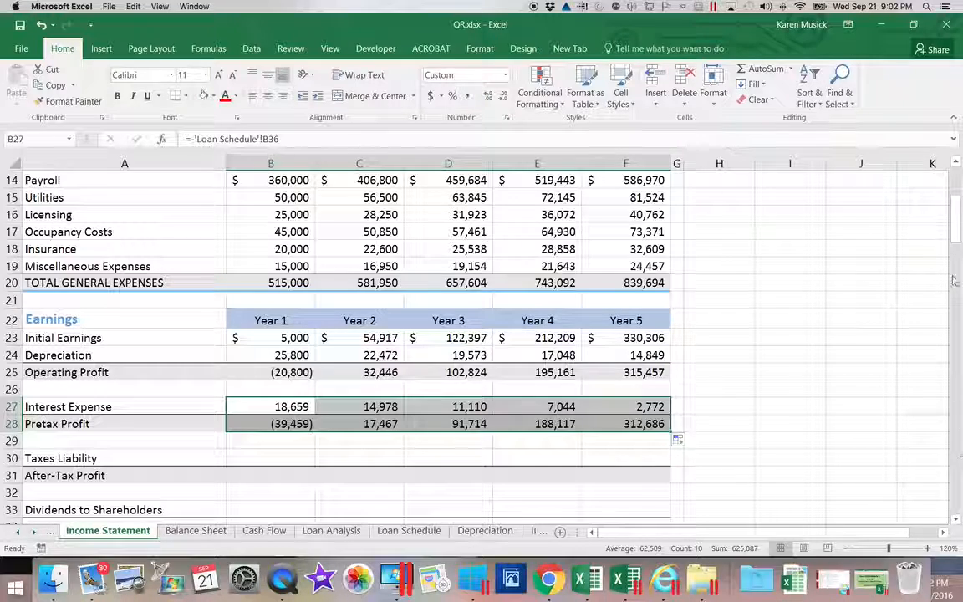
{"action": "left_click_drag", "start_coordinate": [949, 215], "coordinate": [953, 192]}
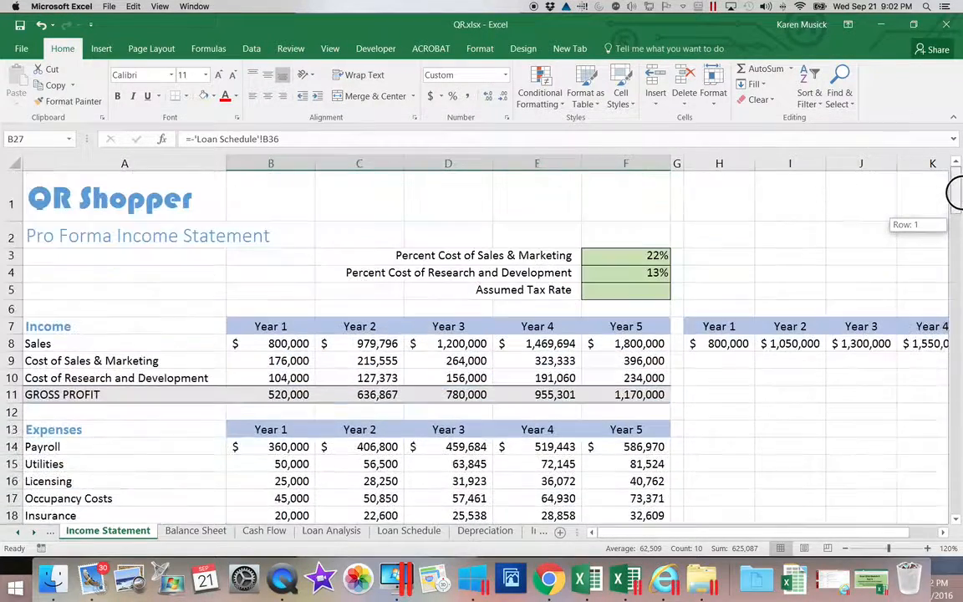
{"action": "left_click", "coordinate": [657, 289]}
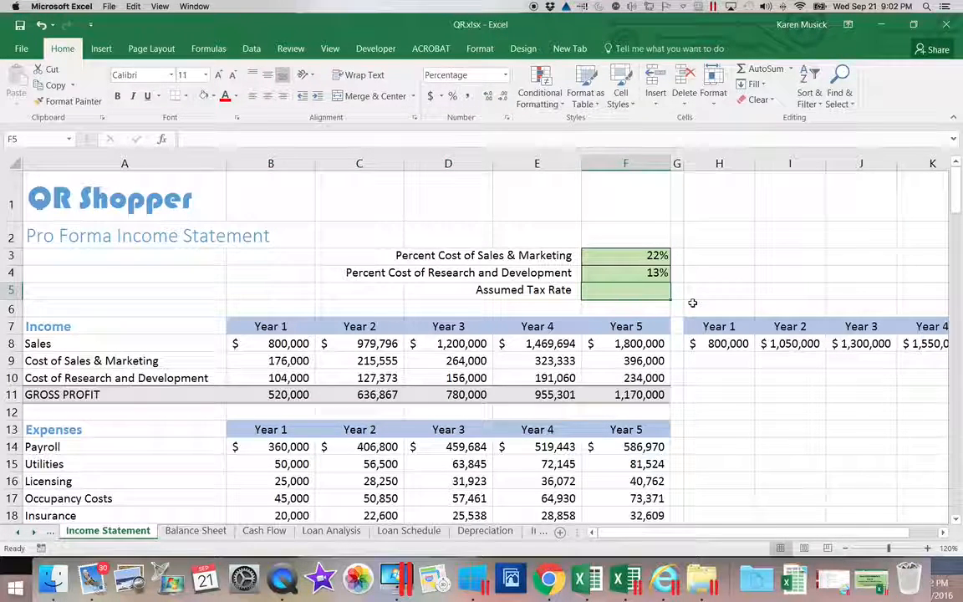
{"action": "type", "text": "32"}
{"action": "key", "text": "Return"}
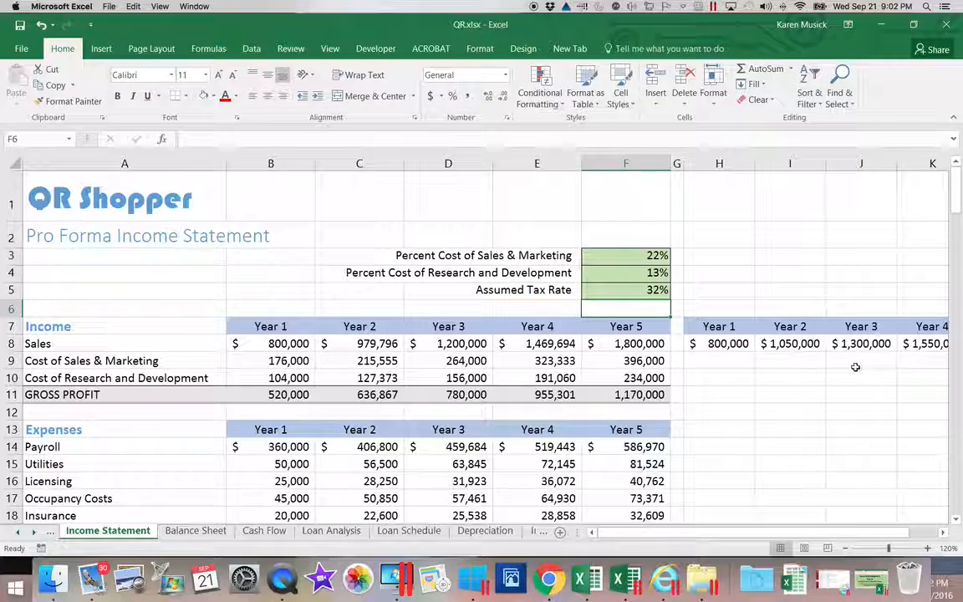
- Insert an IF function in B30 for Year 1 Taxes Liability with the logical test B28>0
{"action": "left_click", "coordinate": [958, 519]}
{"action": "left_click", "coordinate": [958, 518]}
{"action": "left_click", "coordinate": [958, 518]}
{"action": "left_click_drag", "start_coordinate": [957, 520], "coordinate": [954, 519]}
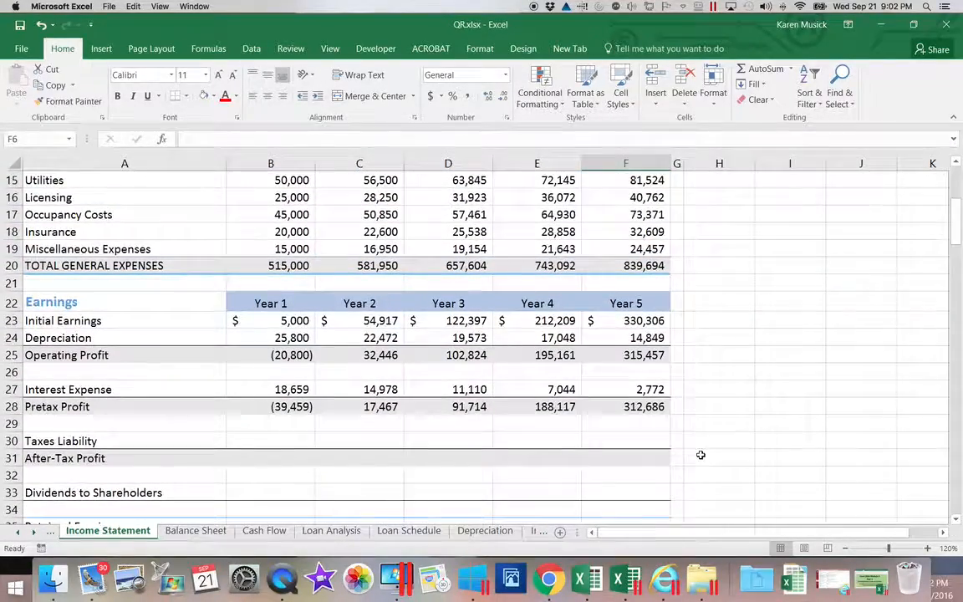
{"action": "left_click", "coordinate": [304, 443]}
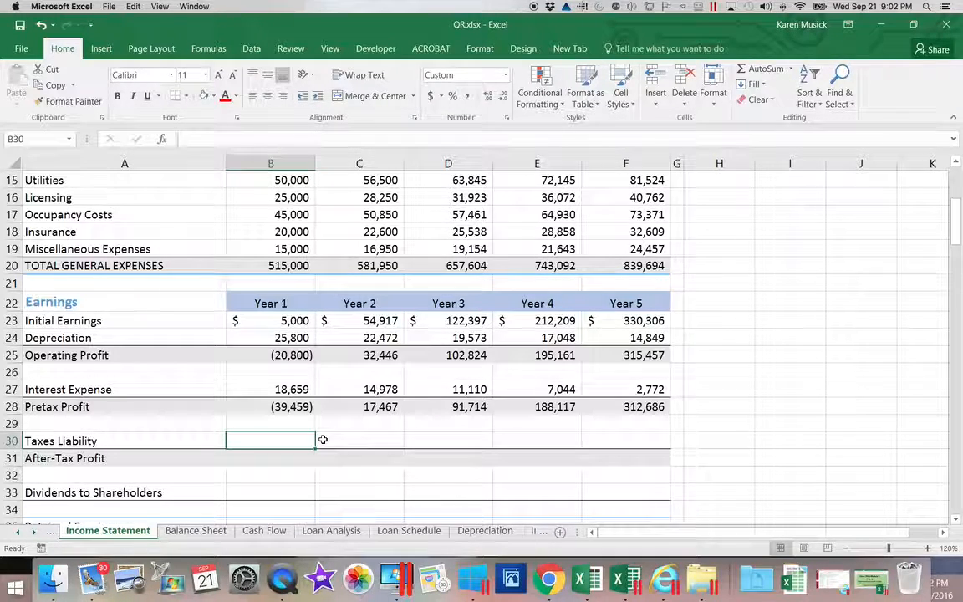
{"action": "left_click", "coordinate": [219, 53]}
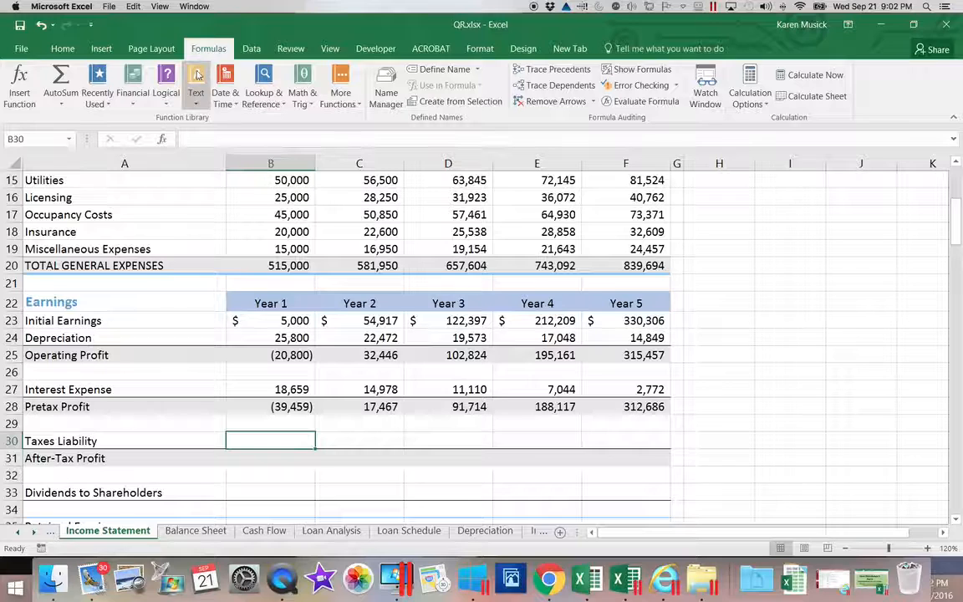
{"action": "left_click", "coordinate": [165, 100]}
{"action": "left_click", "coordinate": [180, 151]}
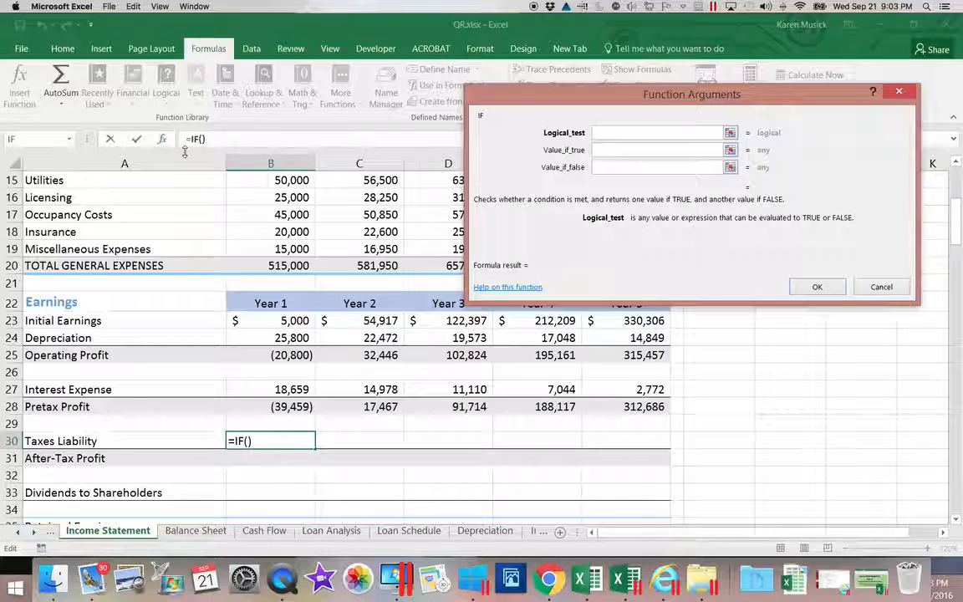
{"action": "left_click", "coordinate": [281, 406]}
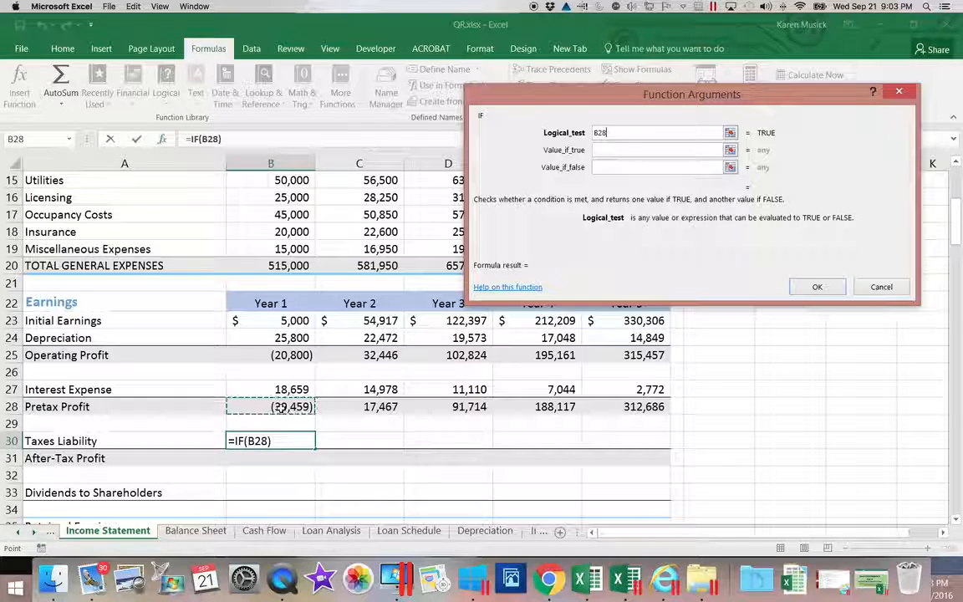
{"action": "type", "text": ">0"}
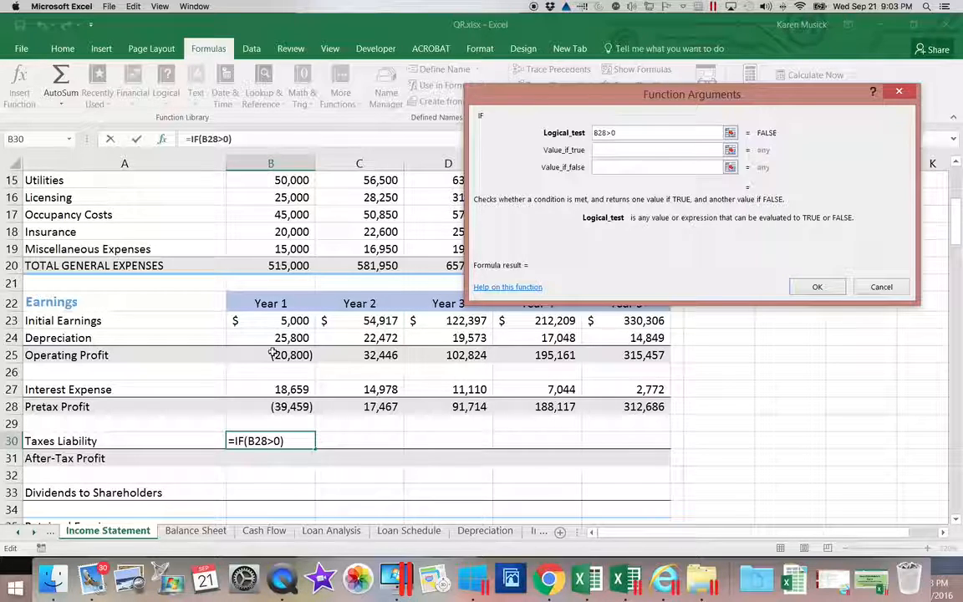
- Set the IF function's value-if-true argument to B28*$F$5, with an absolute reference to the Assumed Tax Rate
{"action": "left_click", "coordinate": [602, 150]}
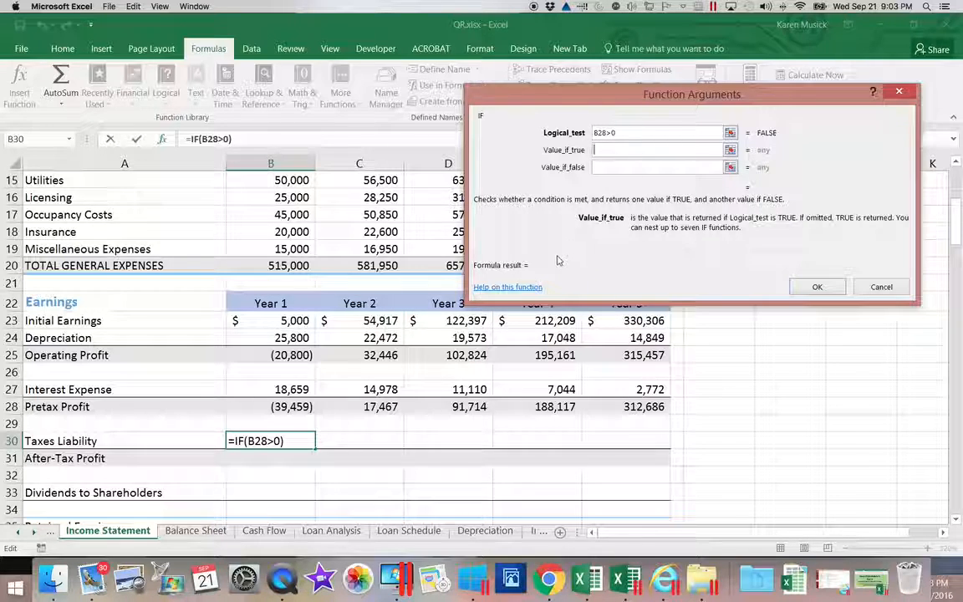
{"action": "left_click", "coordinate": [305, 407]}
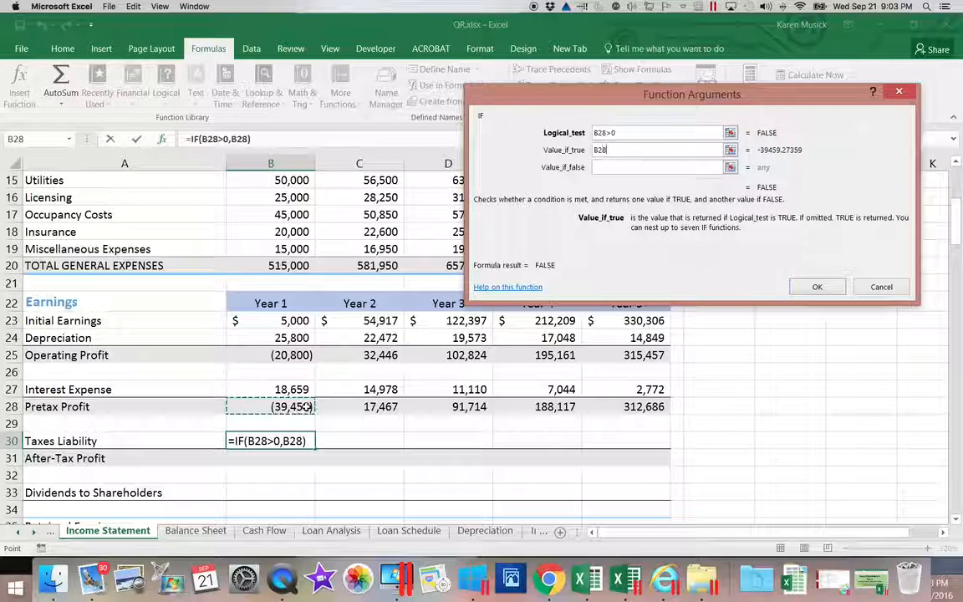
{"action": "type", "text": "*"}
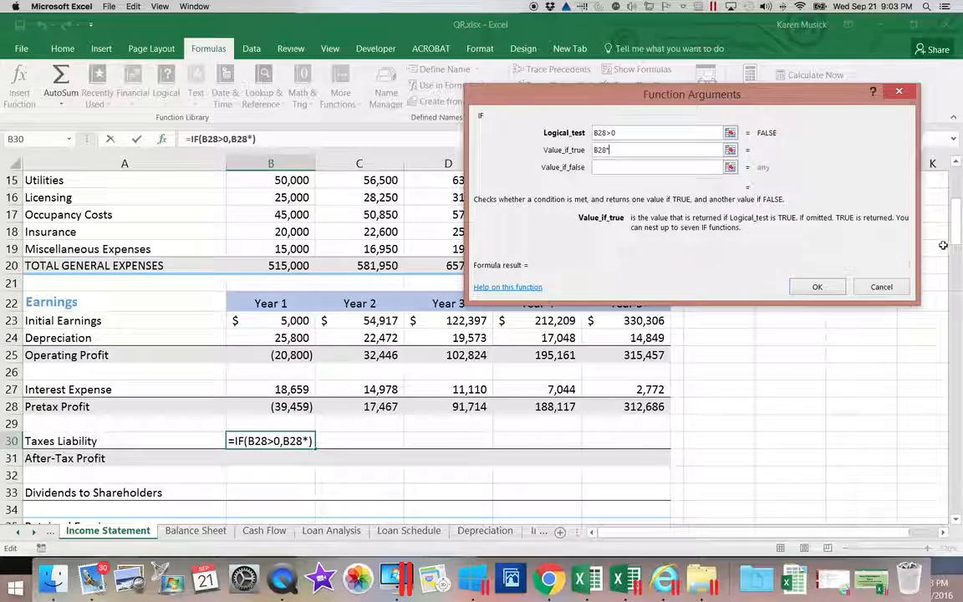
{"action": "left_click", "coordinate": [957, 167]}
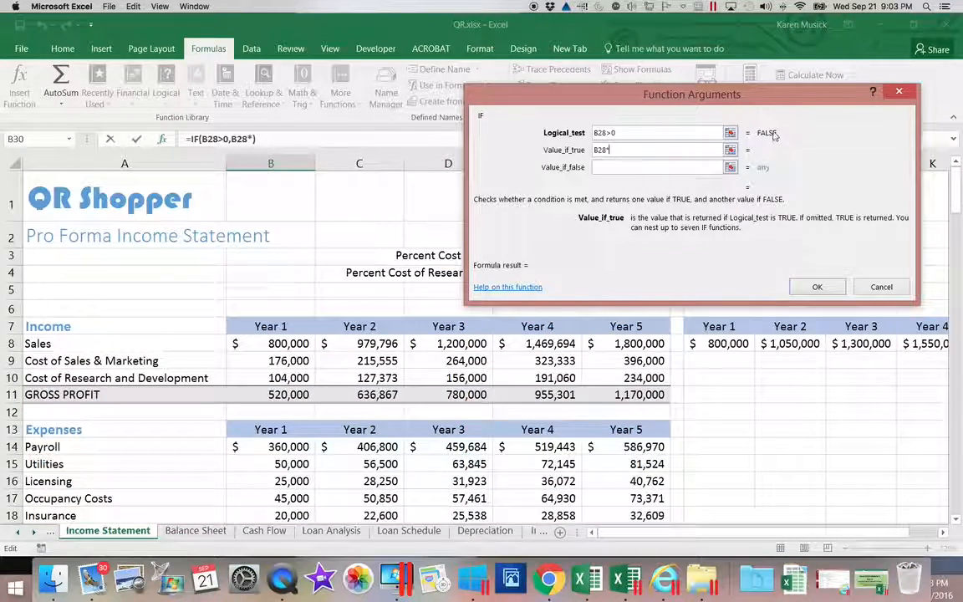
{"action": "left_click_drag", "start_coordinate": [798, 100], "coordinate": [398, 99]}
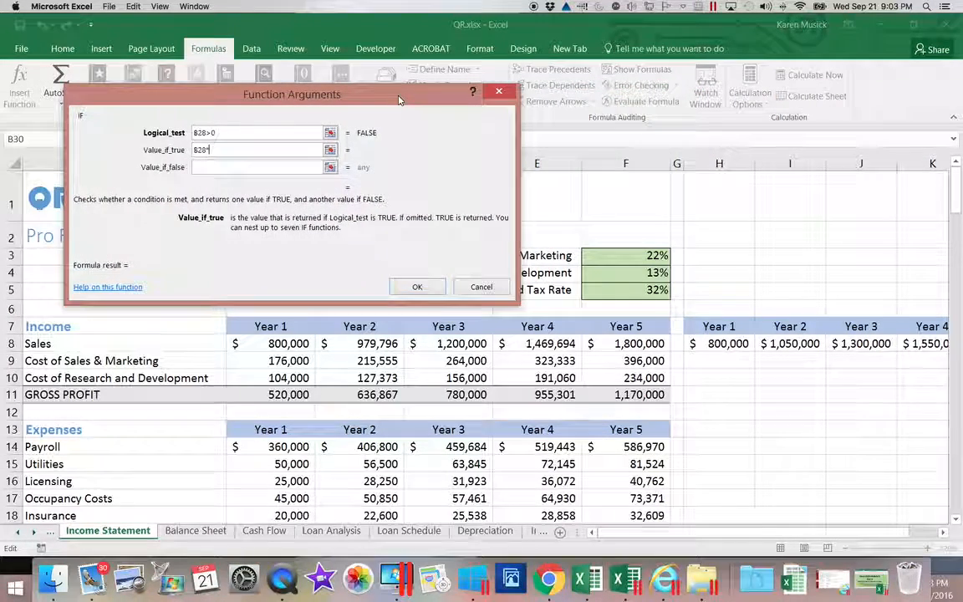
{"action": "left_click", "coordinate": [649, 294]}
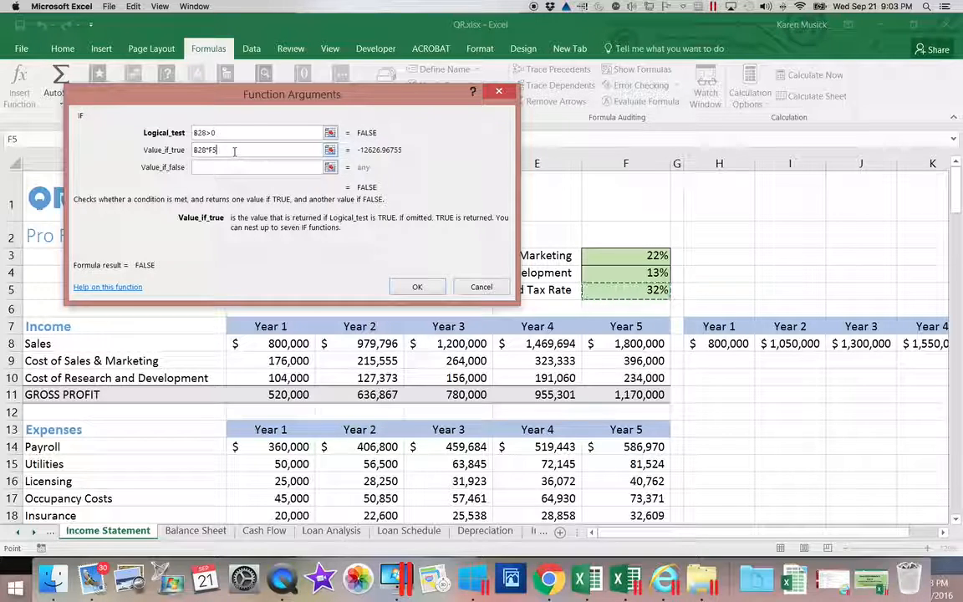
{"action": "left_click", "coordinate": [207, 150]}
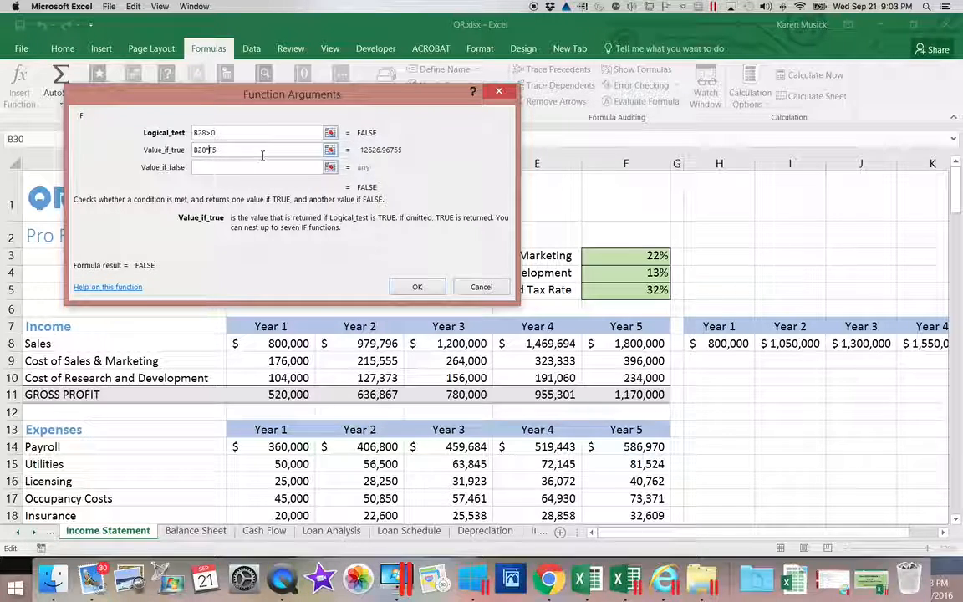
{"action": "type", "text": "$"}
{"action": "key", "text": "Right"}
{"action": "type", "text": "$"}
- Complete the Taxes Liability IF formula with 0 as the value if false, and fill B30 across to column F
{"action": "left_click", "coordinate": [241, 168]}
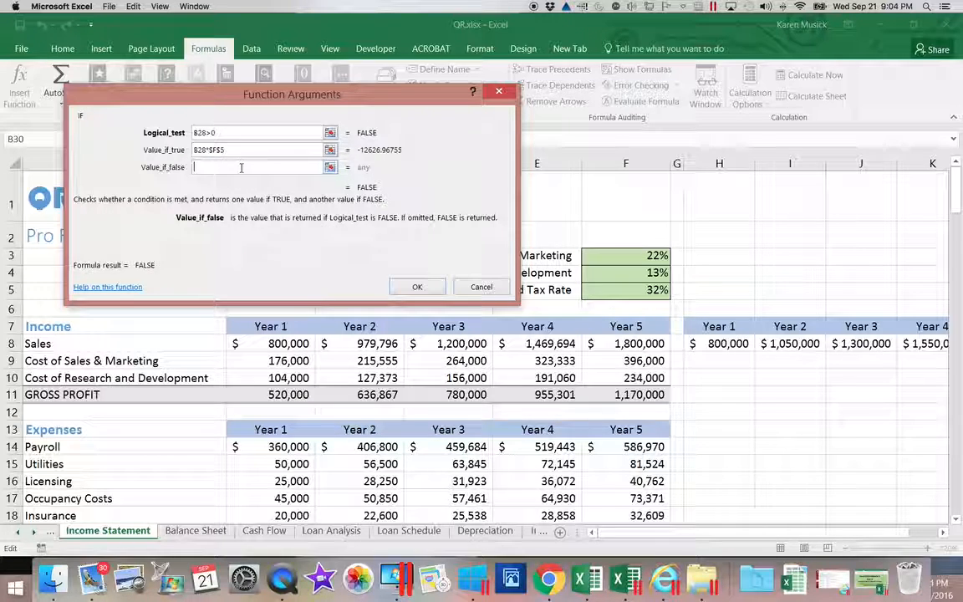
{"action": "type", "text": "0"}
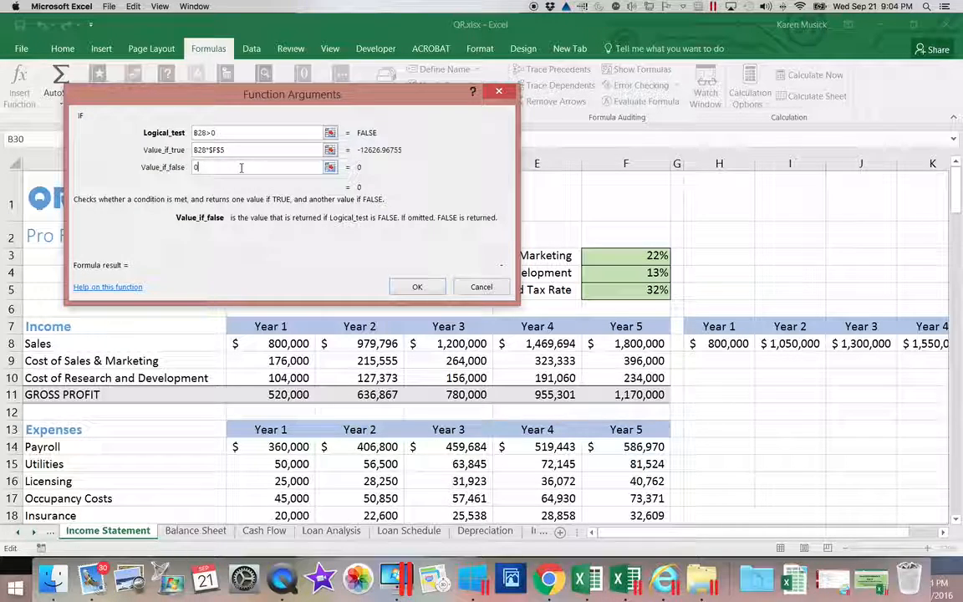
{"action": "left_click", "coordinate": [417, 287]}
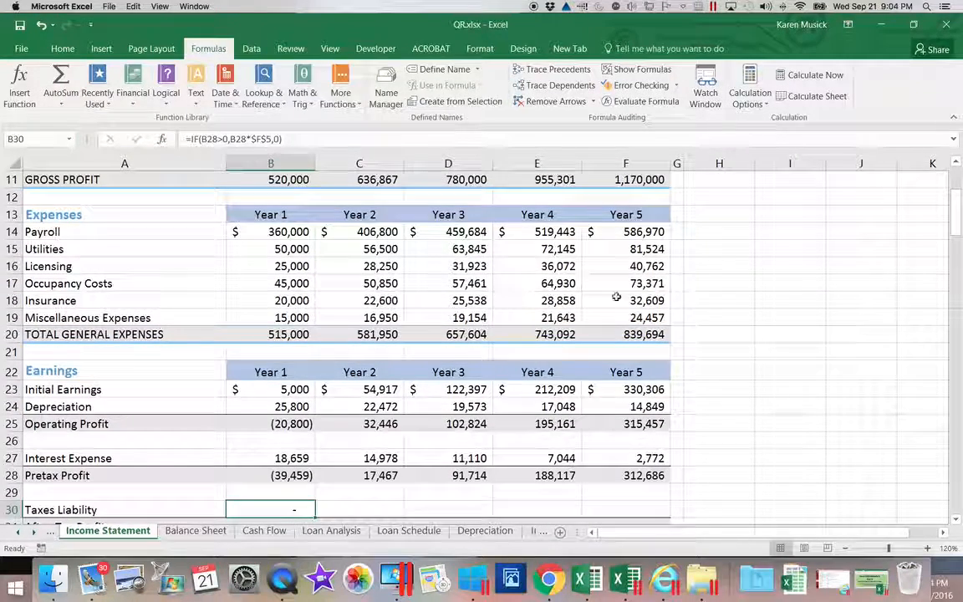
{"action": "left_click_drag", "start_coordinate": [956, 213], "coordinate": [954, 229]}
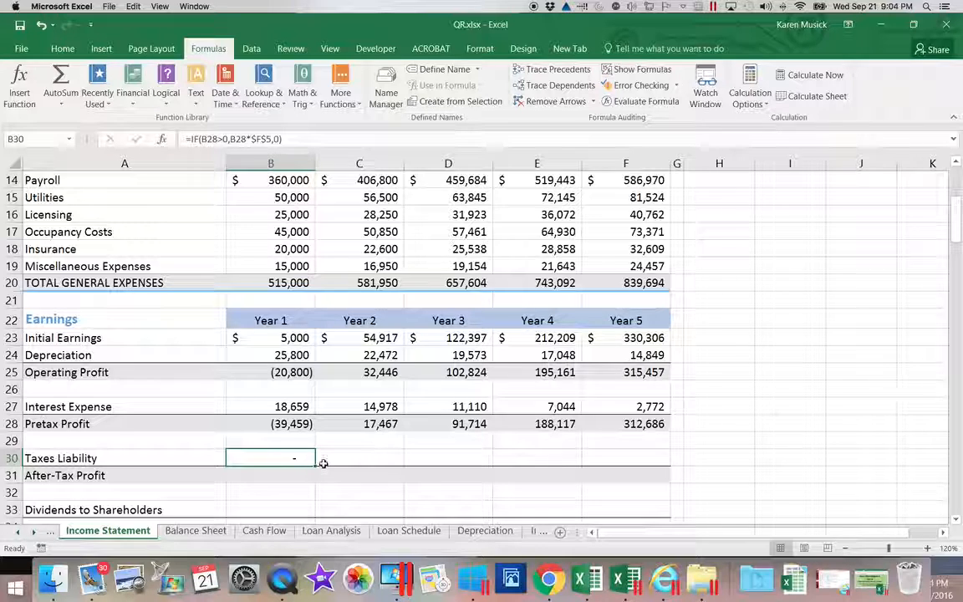
{"action": "left_click_drag", "start_coordinate": [318, 463], "coordinate": [668, 457]}
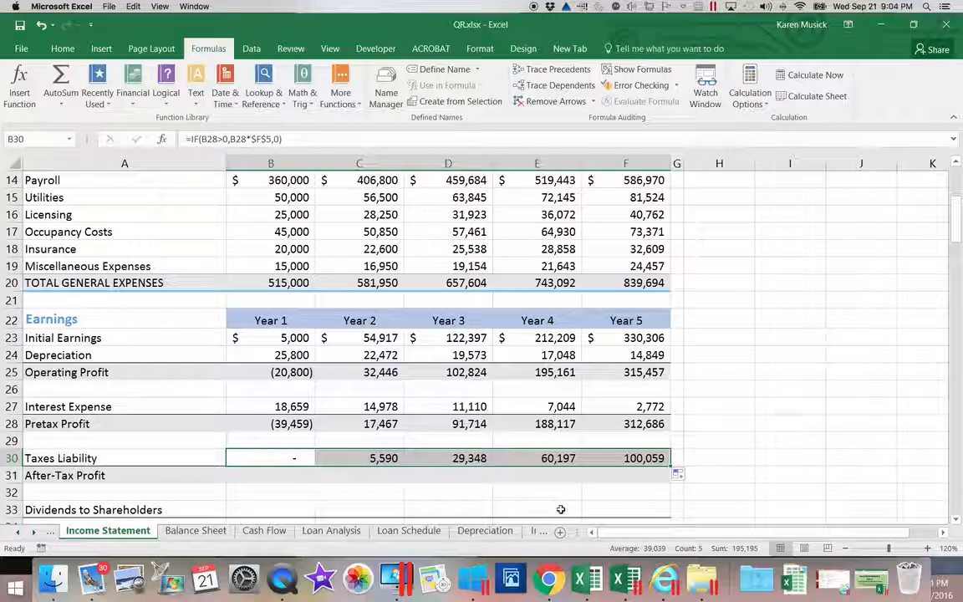
- Calculate Year 1 After-Tax Profit in B31 by subtracting taxes liability from pretax profit with =B28-B30
{"action": "left_click", "coordinate": [286, 473]}
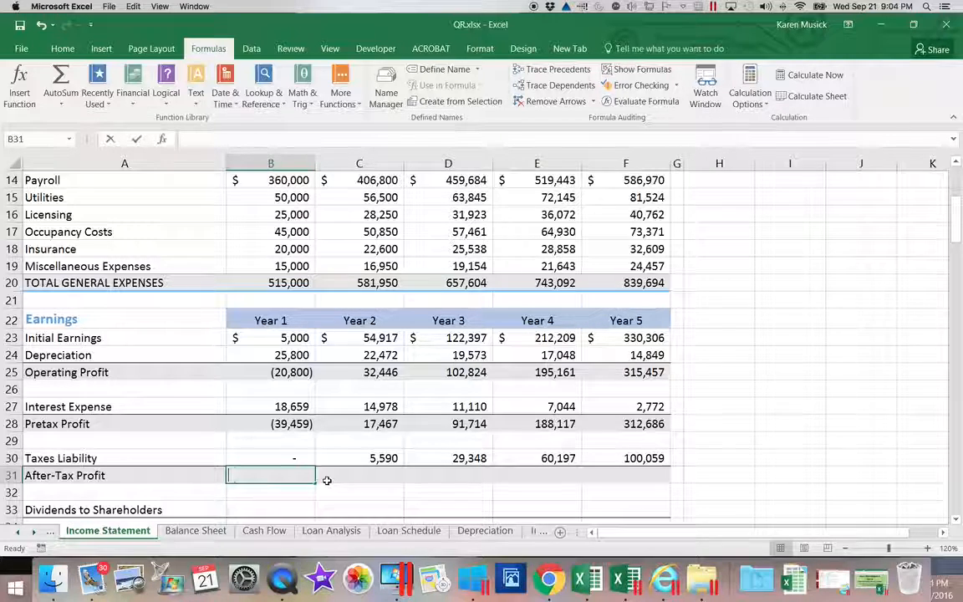
{"action": "type", "text": "="}
{"action": "key", "text": "Up"}
{"action": "key", "text": "Up"}
{"action": "key", "text": "Up"}
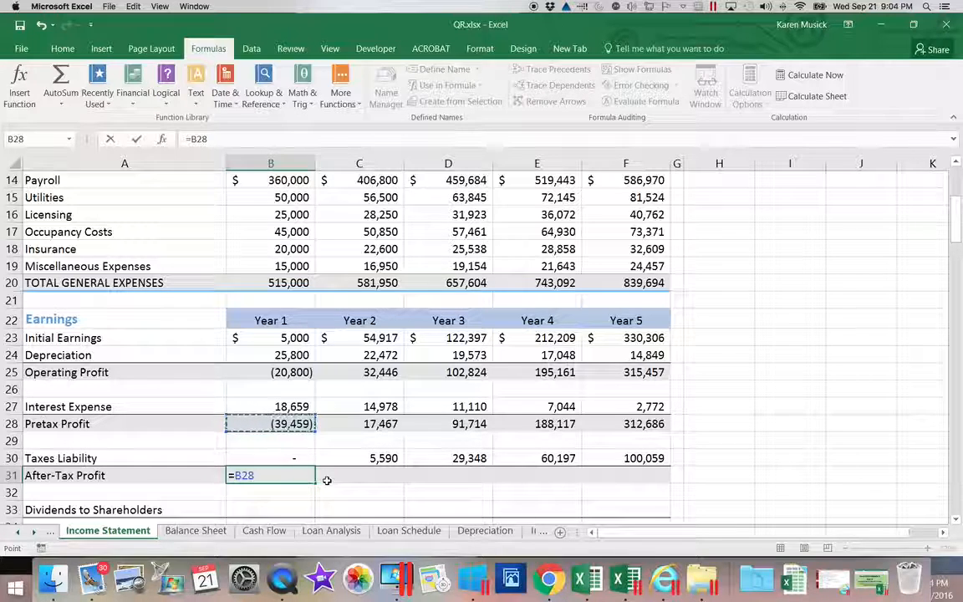
{"action": "type", "text": "-"}
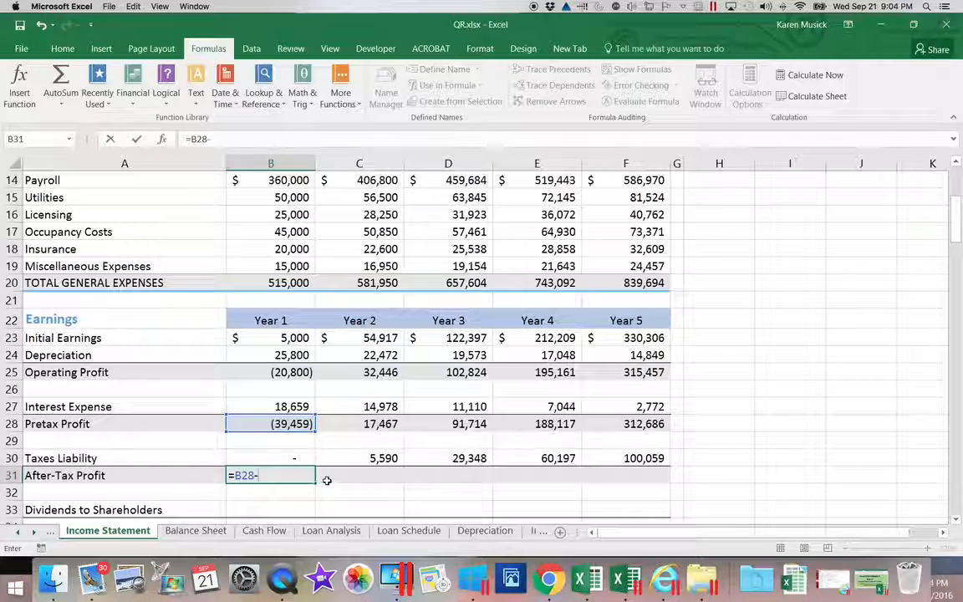
{"action": "key", "text": "Up"}
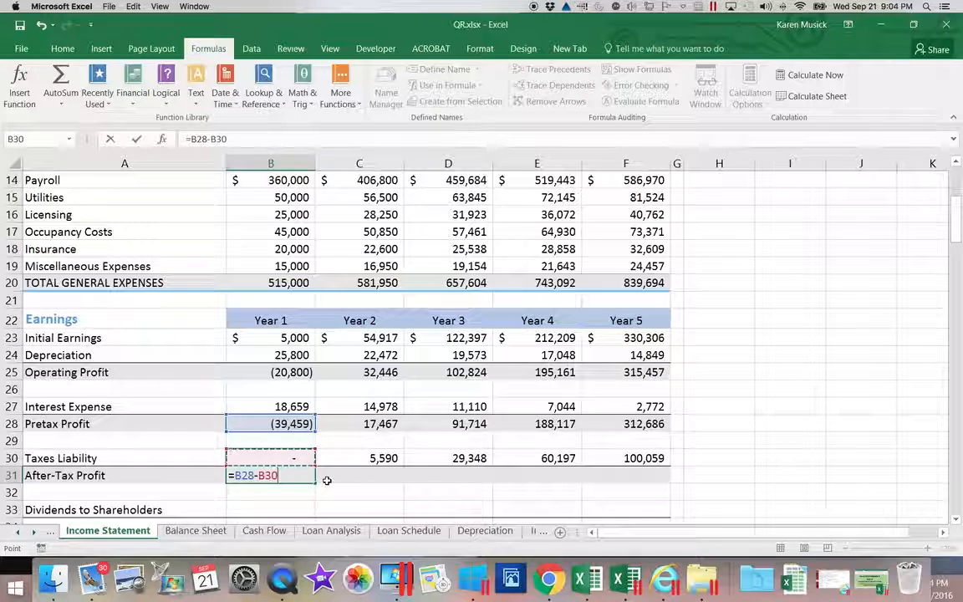
{"action": "key", "text": "Return"}
- Fill the After-Tax Profit formula from B31 across to column F and save the workbook
{"action": "scroll", "coordinate": [327, 481], "scroll_direction": "right", "scroll_amount": 3}
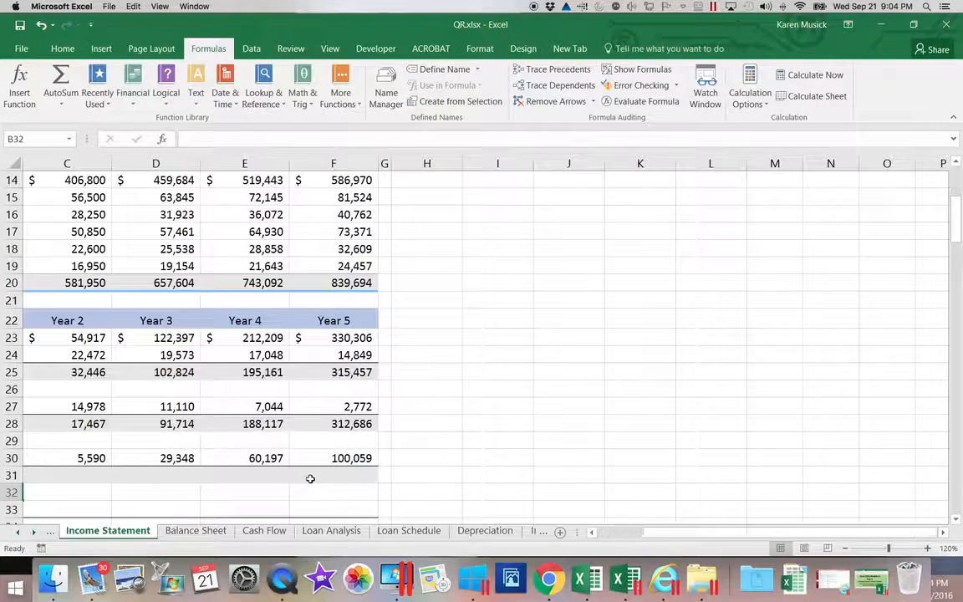
{"action": "left_click_drag", "start_coordinate": [653, 531], "coordinate": [640, 531]}
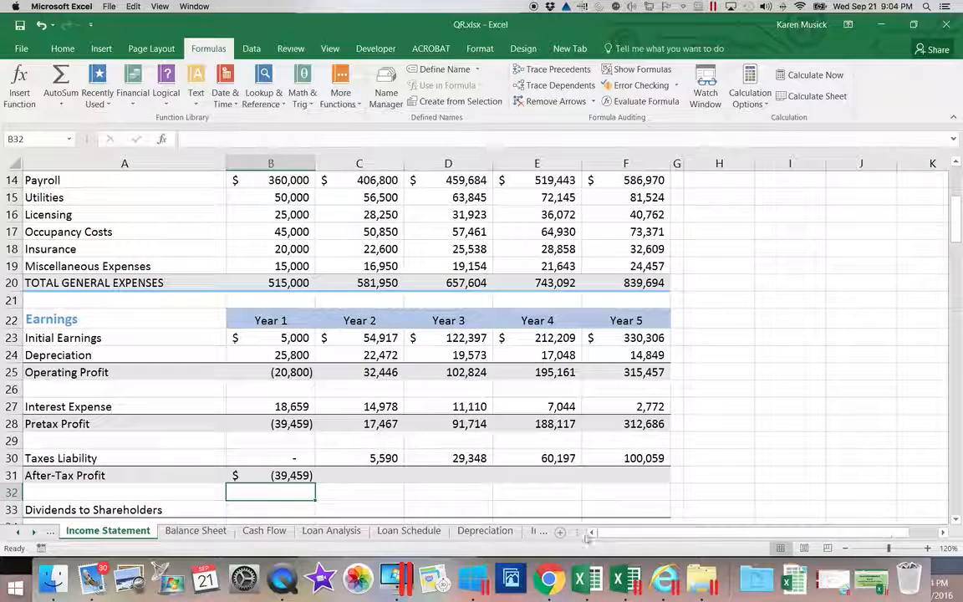
{"action": "left_click", "coordinate": [274, 473]}
{"action": "left_click_drag", "start_coordinate": [314, 478], "coordinate": [651, 483]}
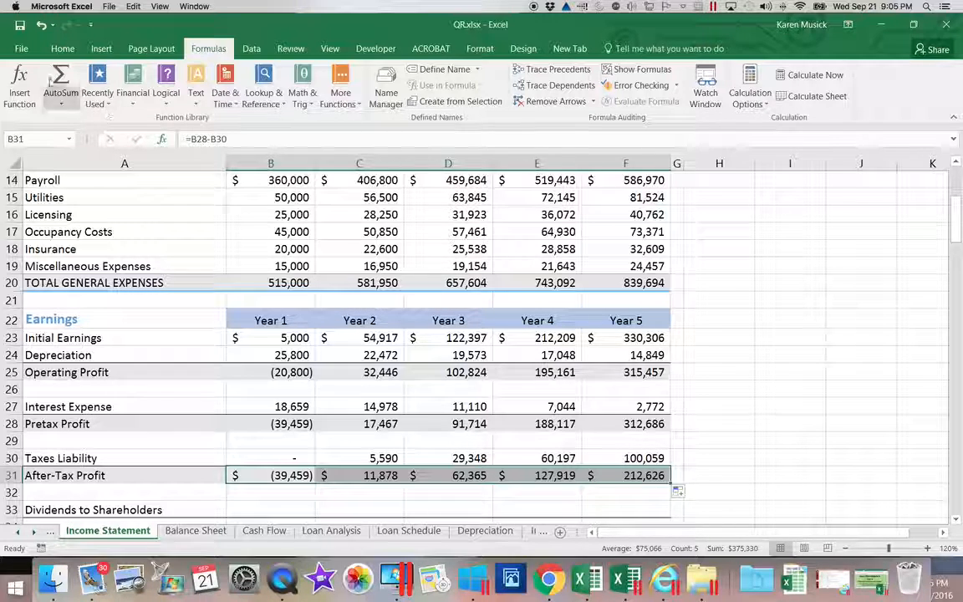
{"action": "left_click", "coordinate": [20, 27]}
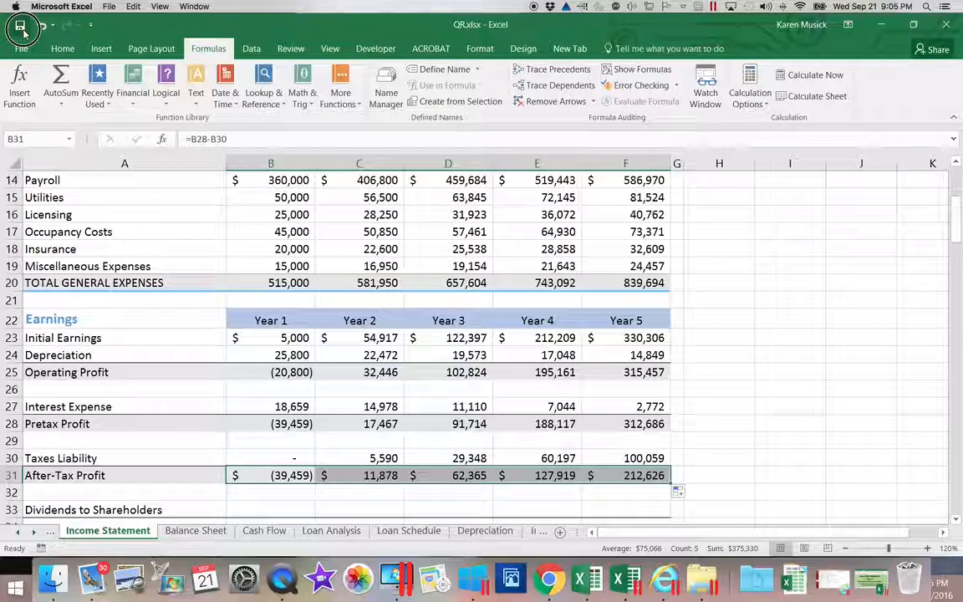